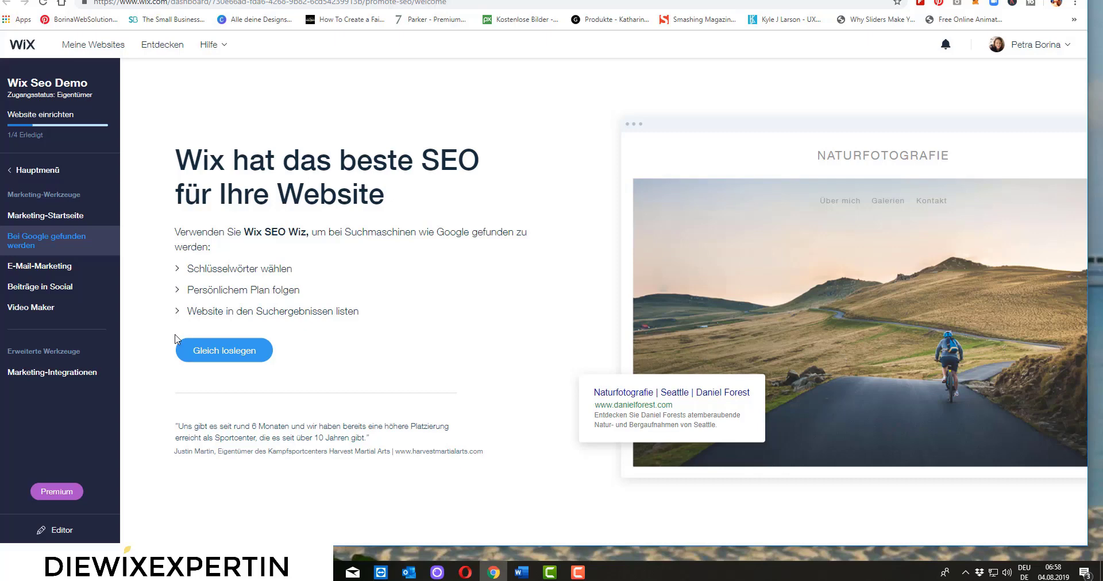
Start the SEO Wiz setup and enter Monlight Glamping as the business name.
click(218, 355)
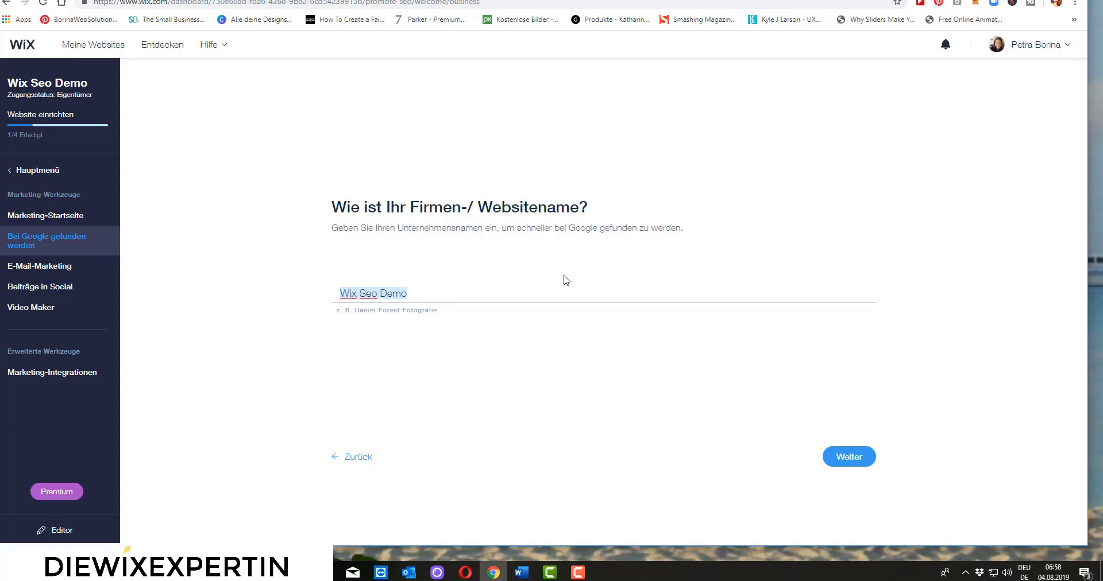
text(Moni)
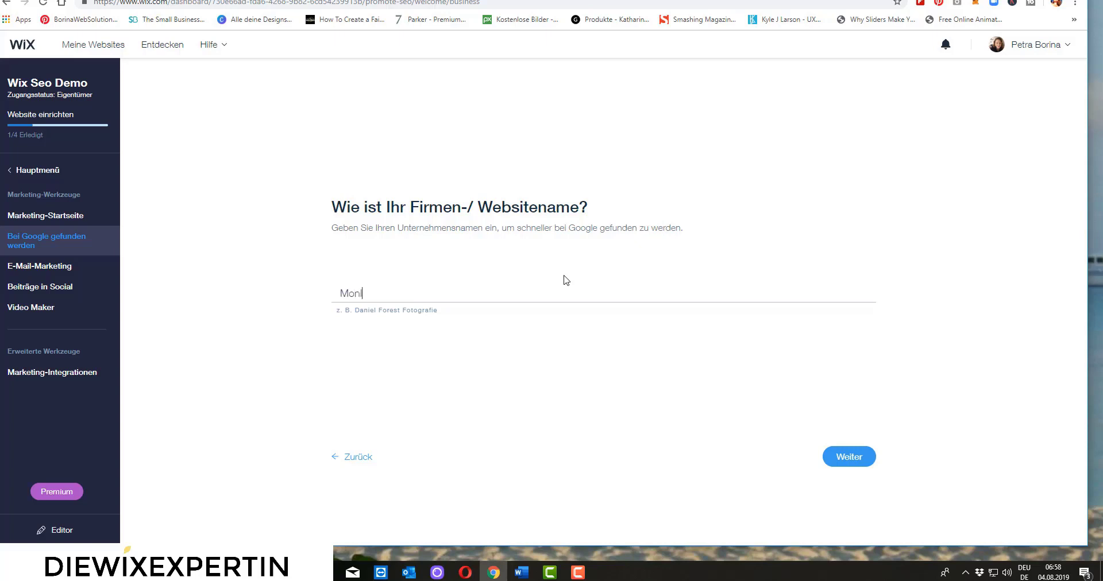
text(ight Glamping)
click(849, 458)
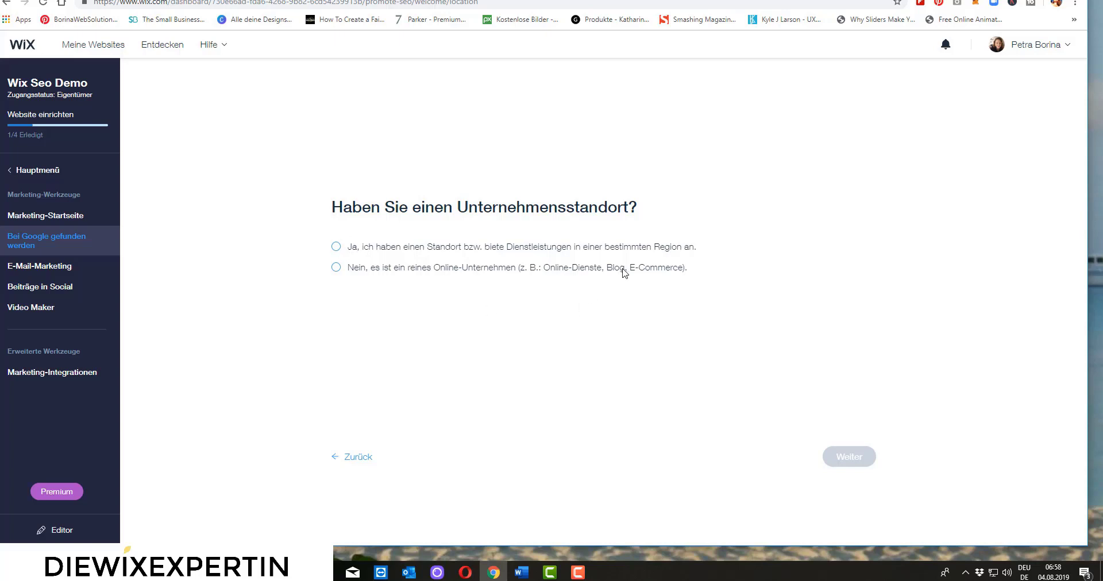
State that the business has a physical location and enter its address.
click(336, 247)
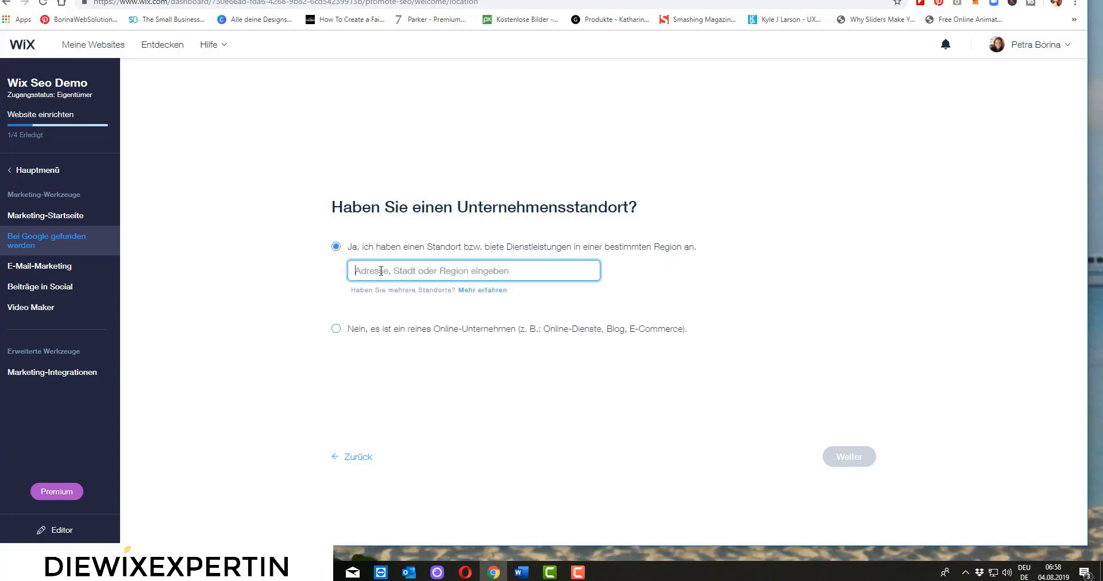
text(M)
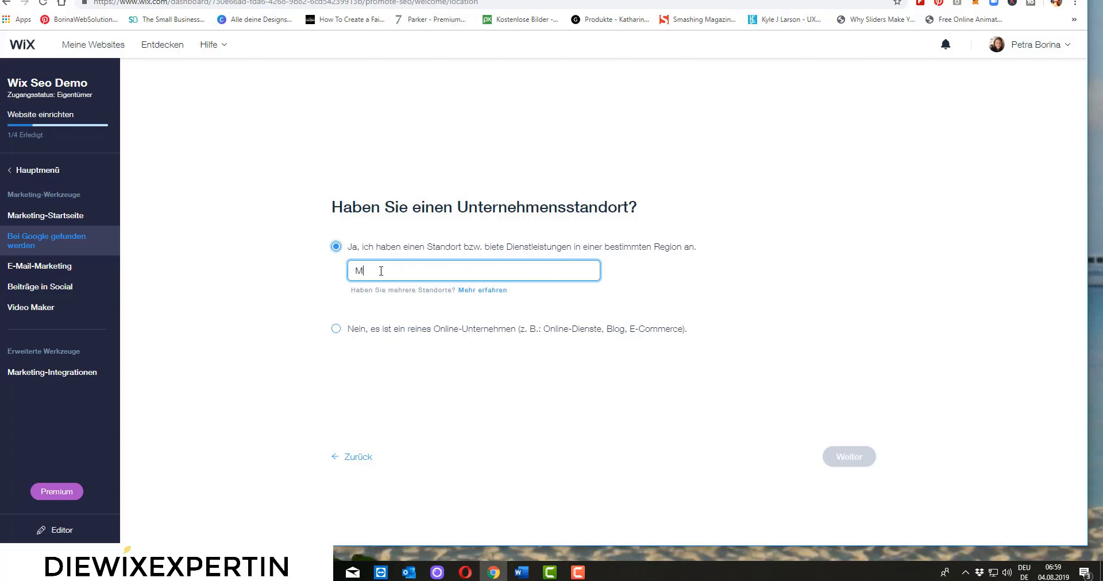
text(usterstras)
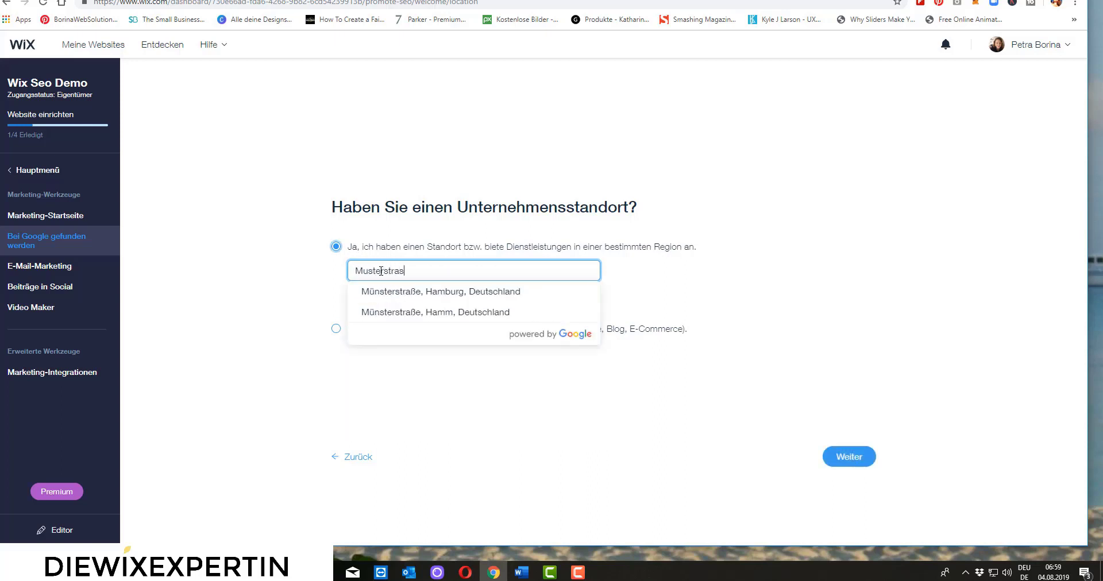
text(se, Musterwald)
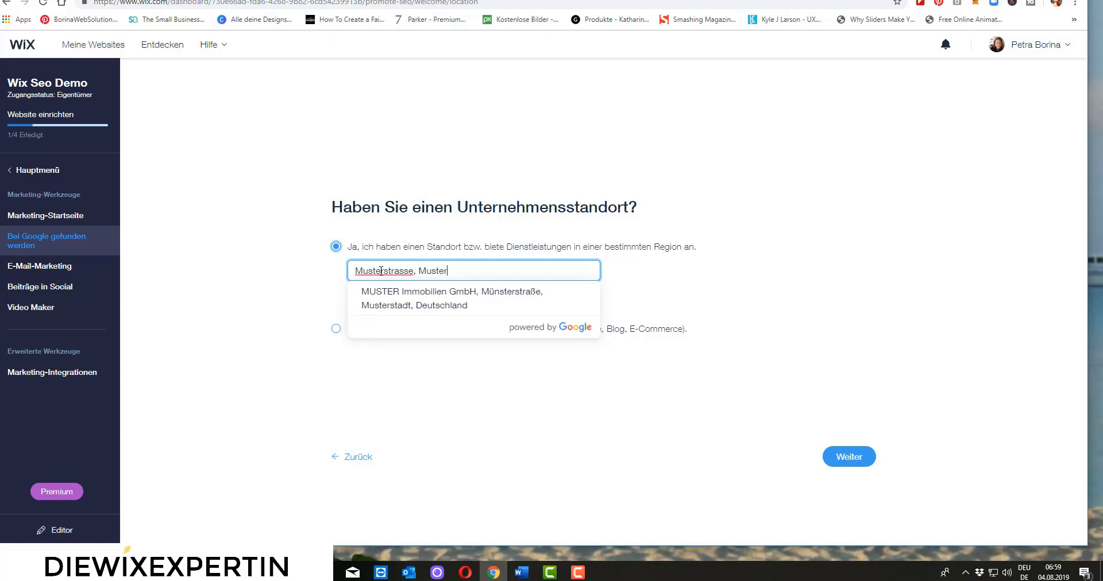
click(848, 457)
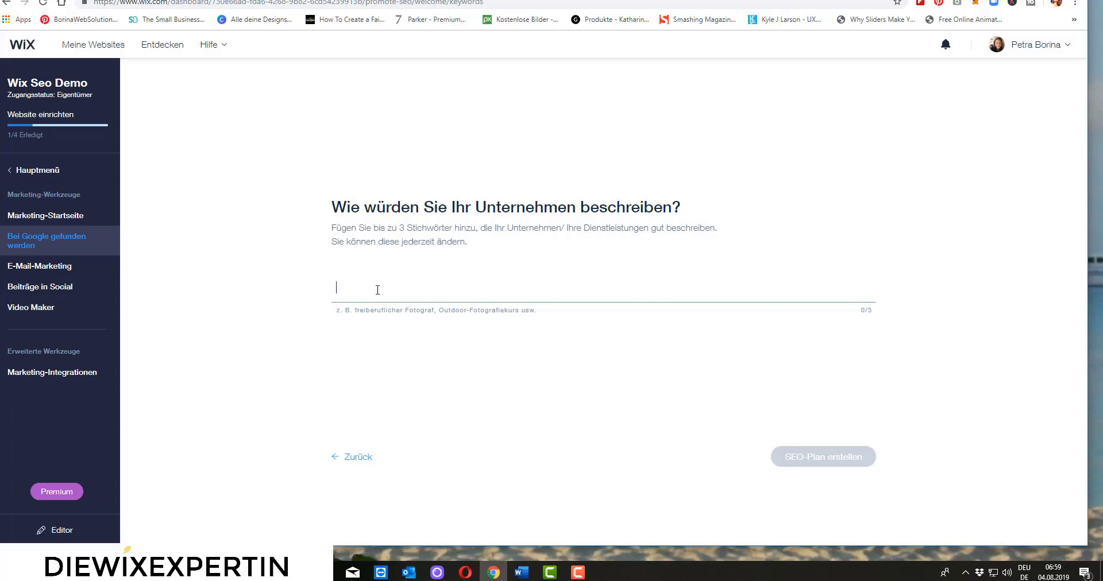
Add the keywords campingplatz, glamping and ferienort to describe the business, and create the SEO plan.
text(campin)
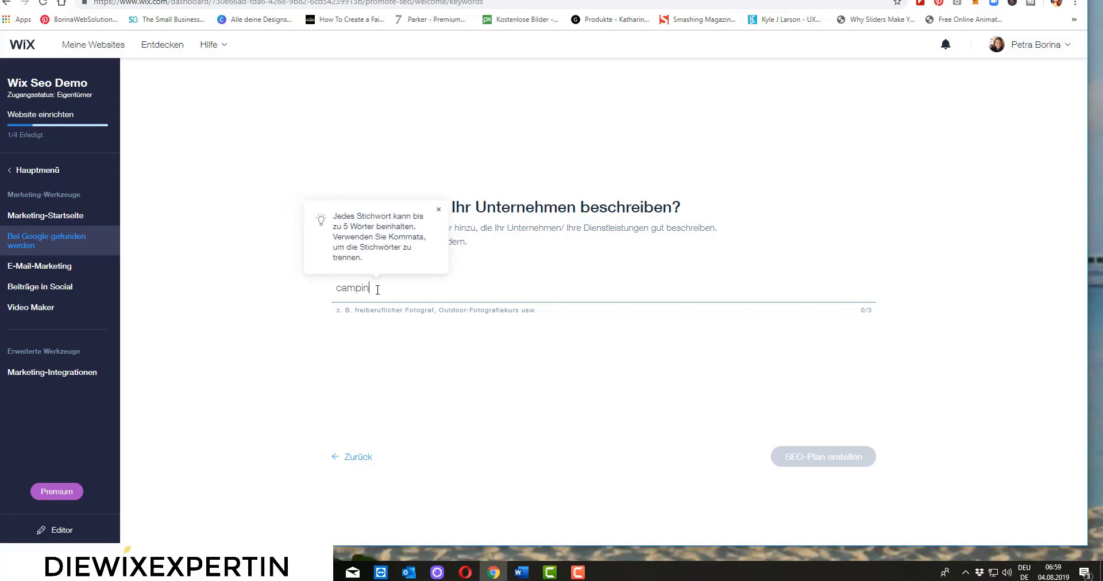
text(gplatz)
key(Return)
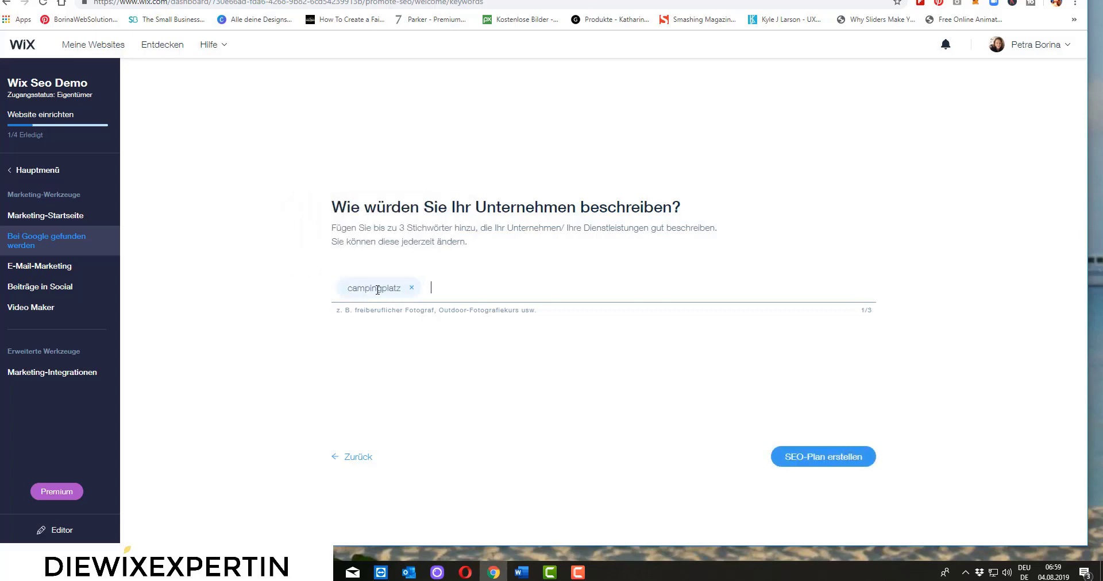
text(glamping)
key(Return)
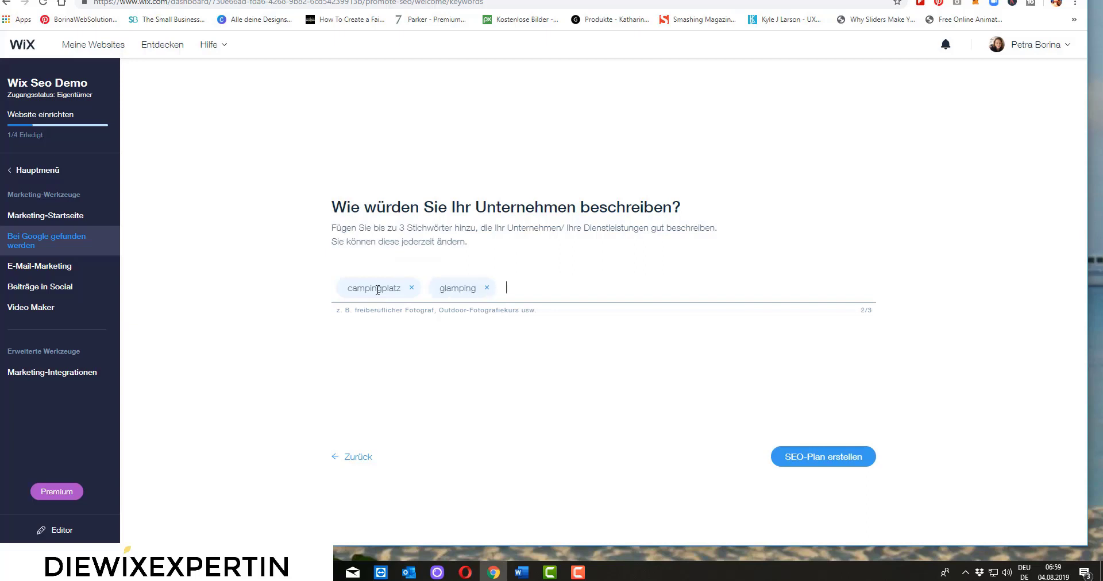
text(familien)
key(BackSpace)
key(BackSpace)
key(BackSpace)
key(BackSpace)
key(BackSpace)
text(erienor)
key(Return)
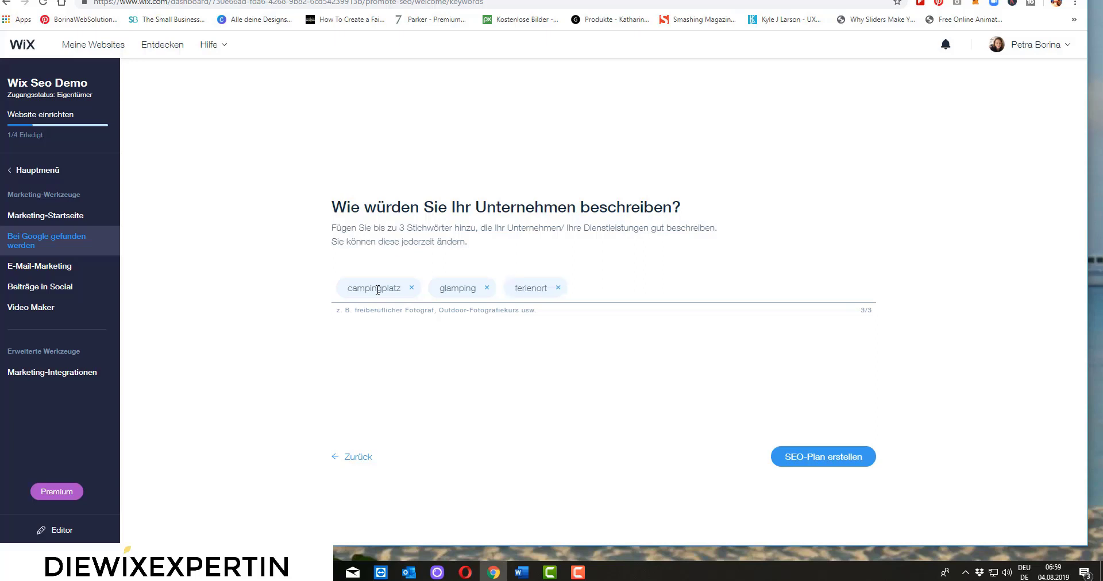
click(831, 459)
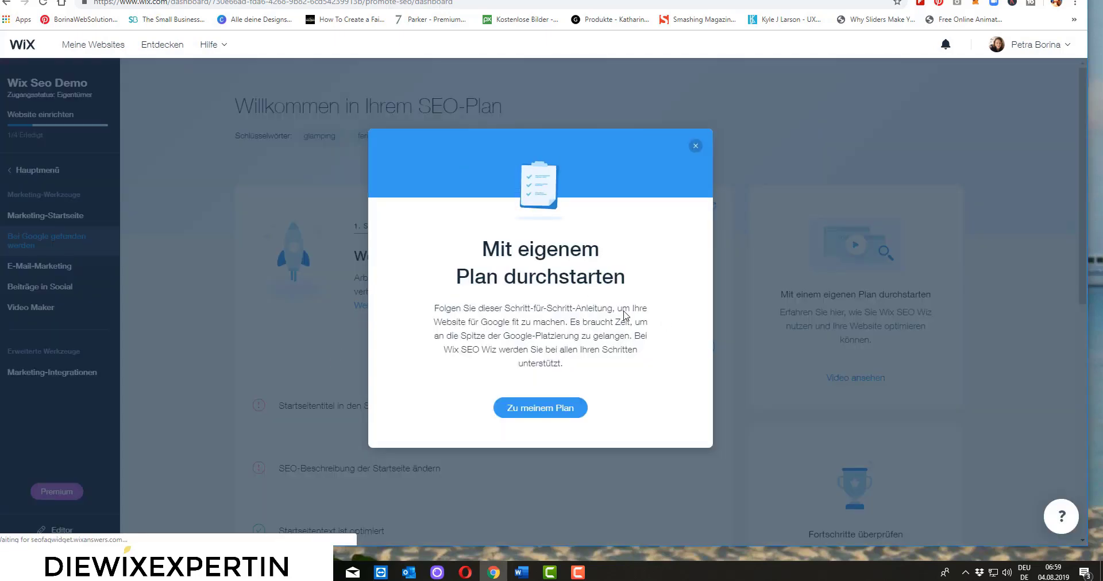
click(545, 409)
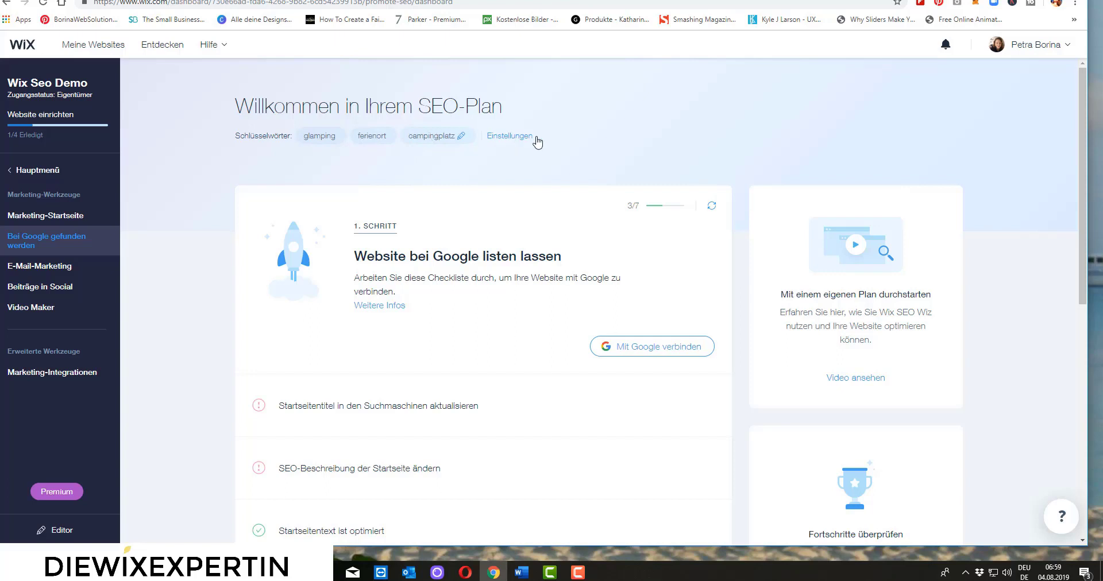
Add the keyword luxus camping in the SEO plan's settings and save the change.
click(511, 138)
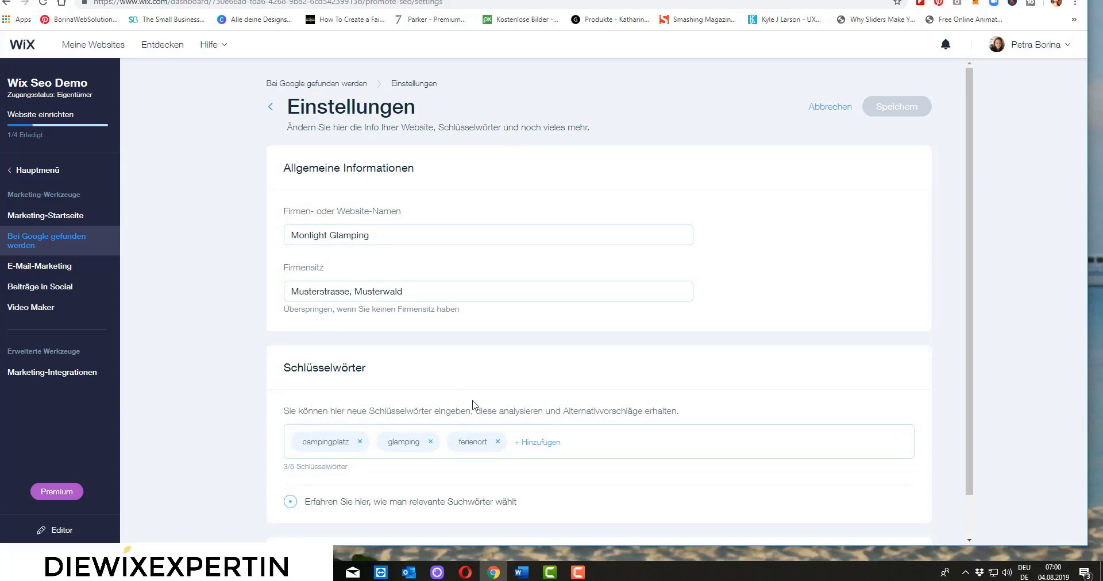
click(536, 446)
text(luxus camping)
key(Return)
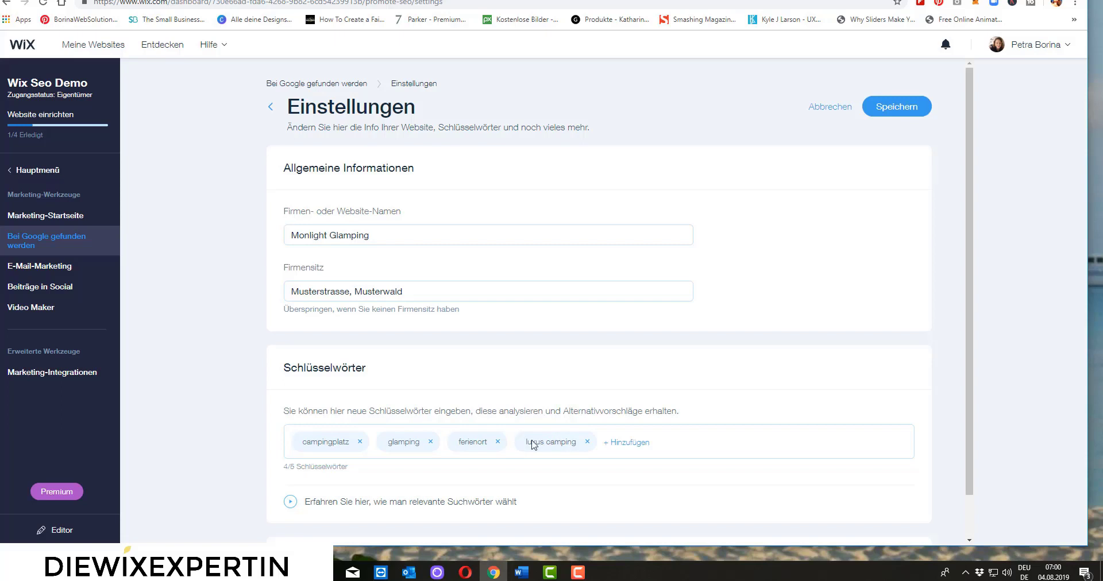
click(899, 110)
click(671, 329)
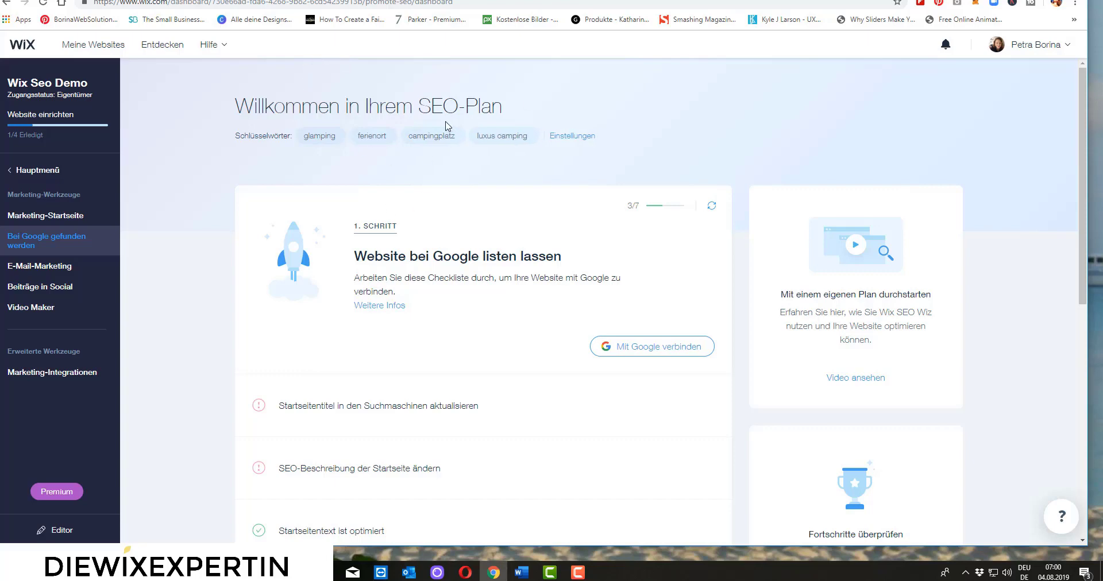
Review the SEO plan's checklist for getting the website listed on Google, including its completed and open tasks.
mouse_move(323, 404)
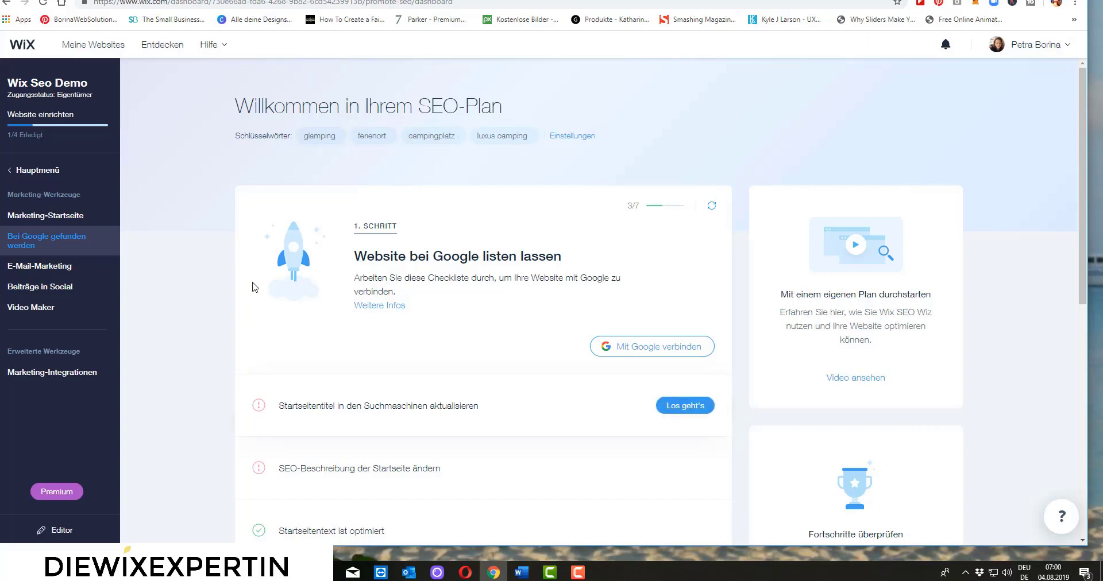
scroll(509, 260, down, 5)
scroll(510, 259, down, 3)
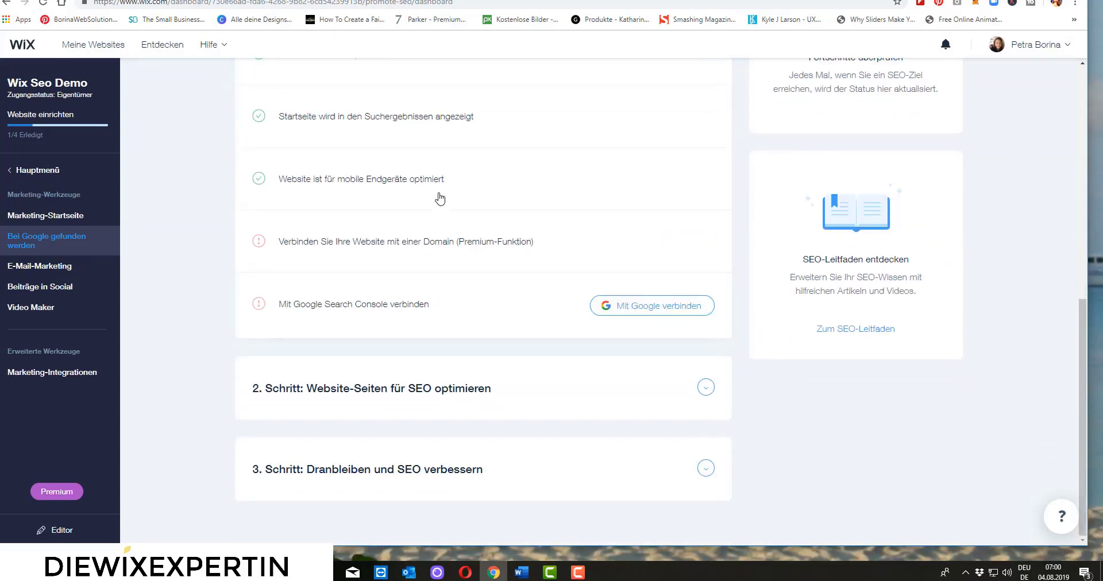
scroll(438, 197, up, 8)
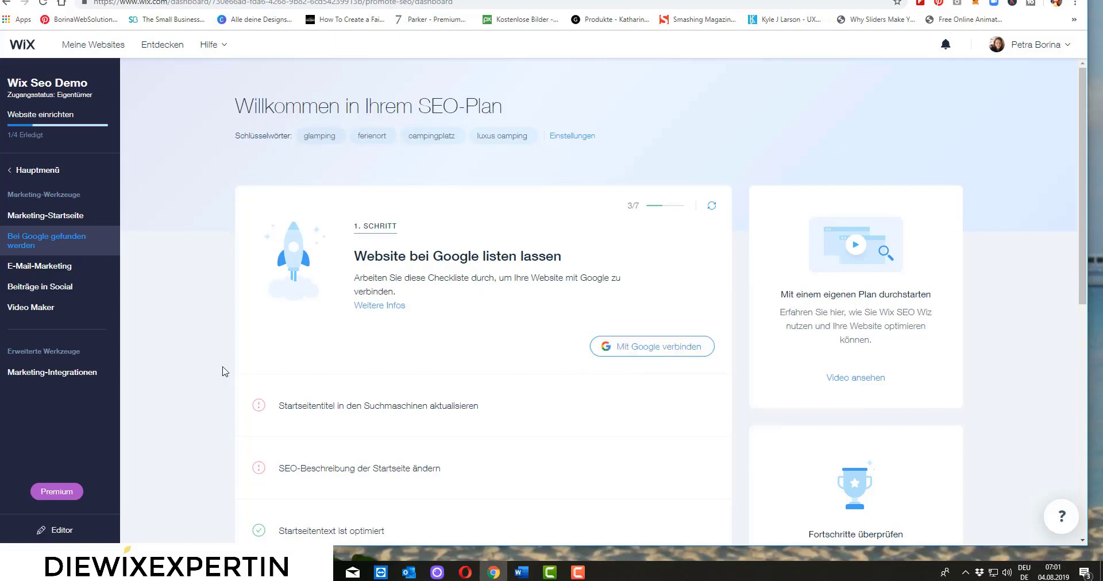
scroll(248, 301, down, 2)
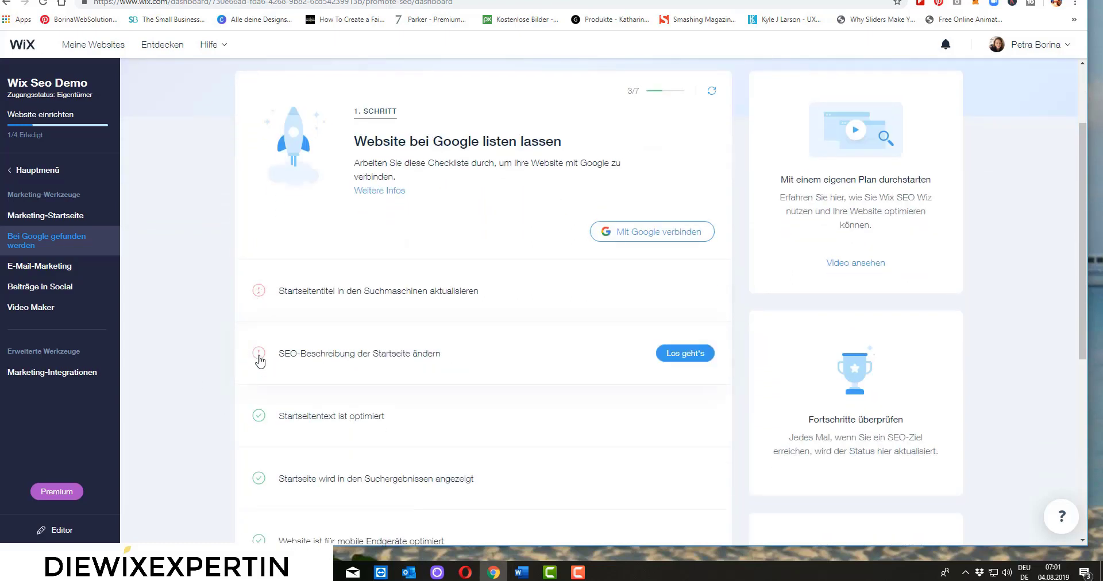
scroll(276, 379, down, 2)
scroll(280, 391, down, 3)
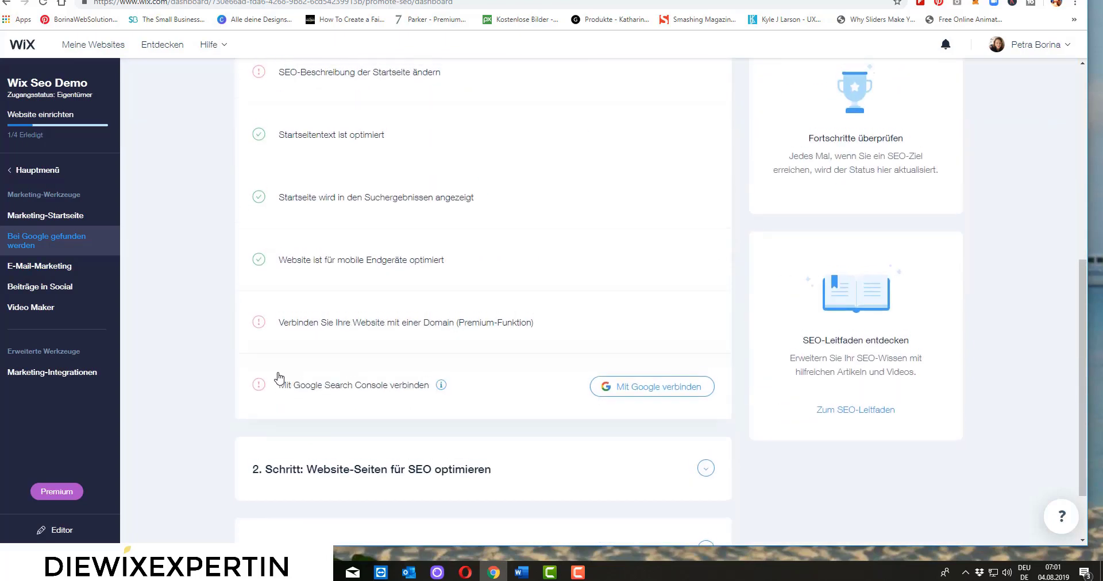
scroll(278, 389, up, 5)
scroll(273, 385, up, 2)
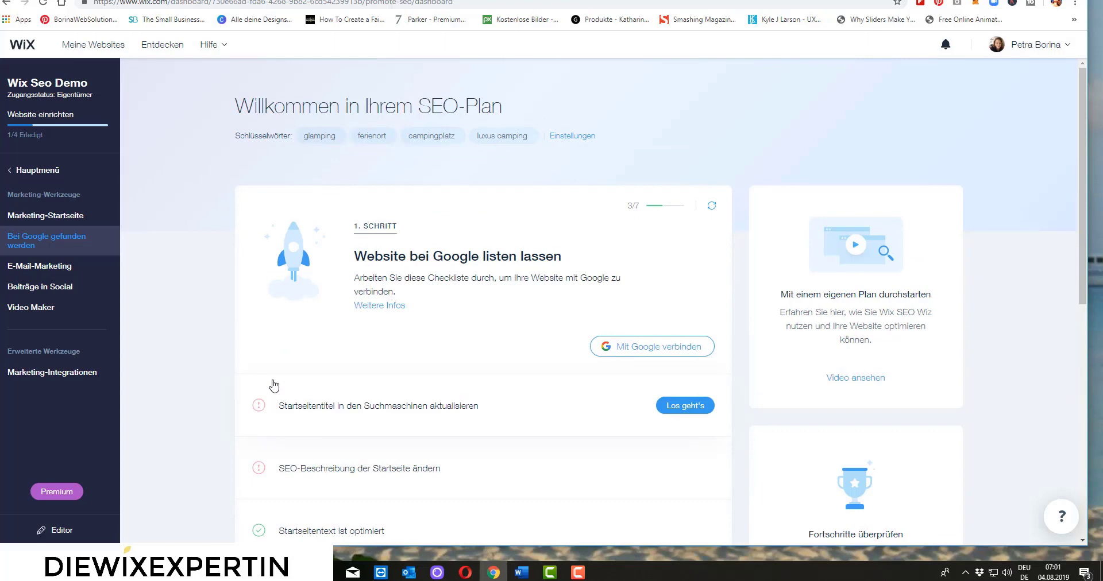
Expand the homepage title task and copy the recommended title Luxus Camping | Monlight Glamping | Musterwald.
scroll(278, 402, down, 1)
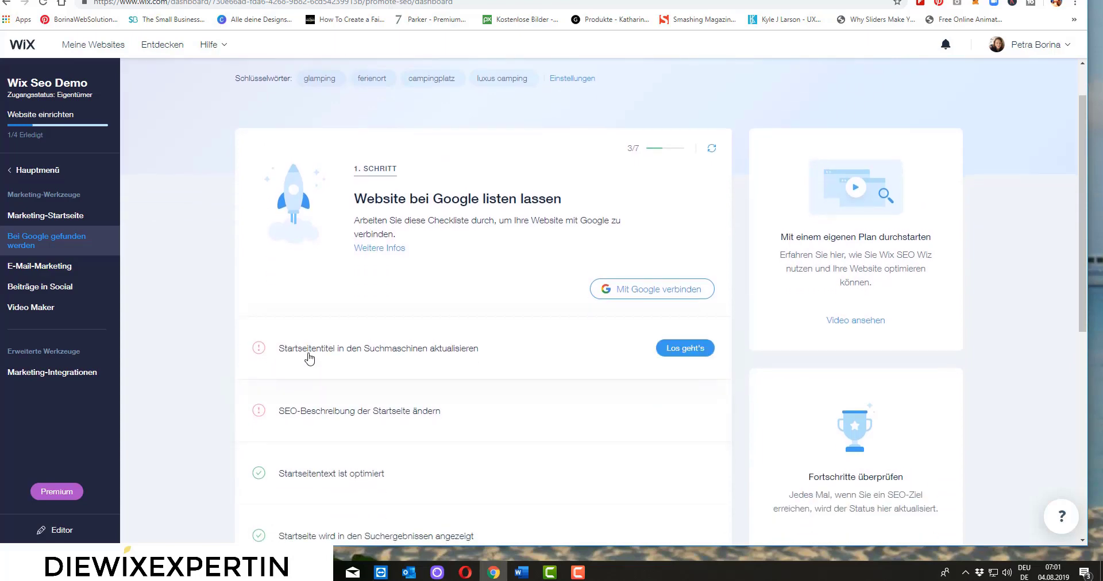
click(426, 356)
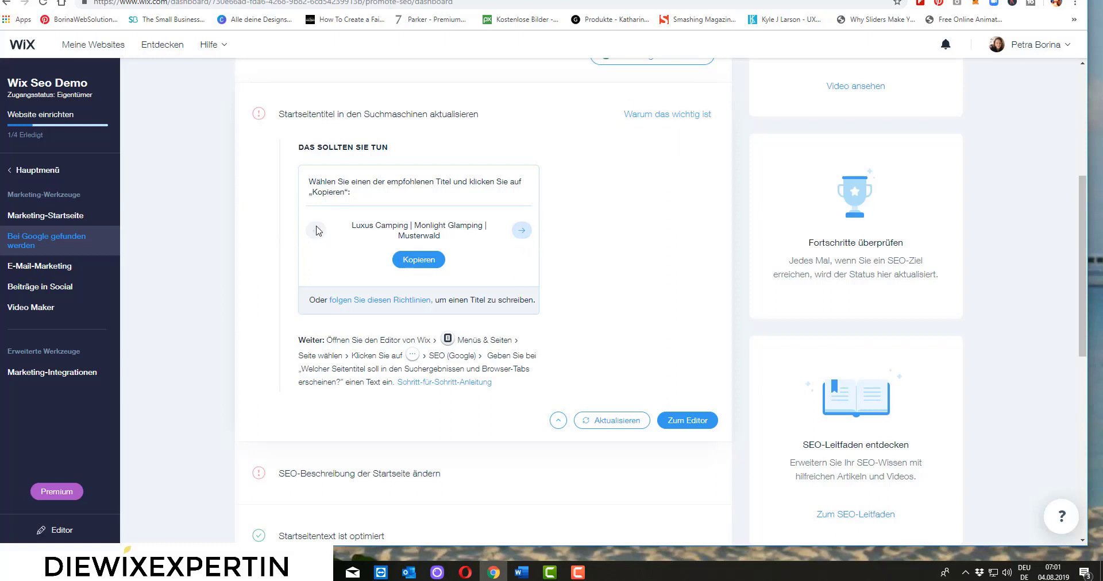
click(523, 231)
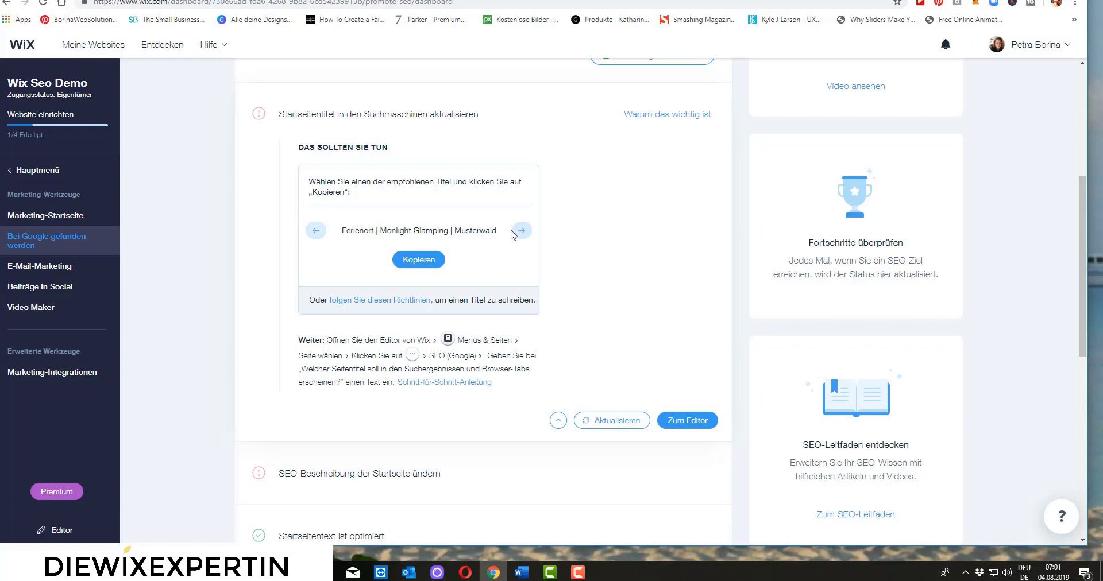
click(317, 231)
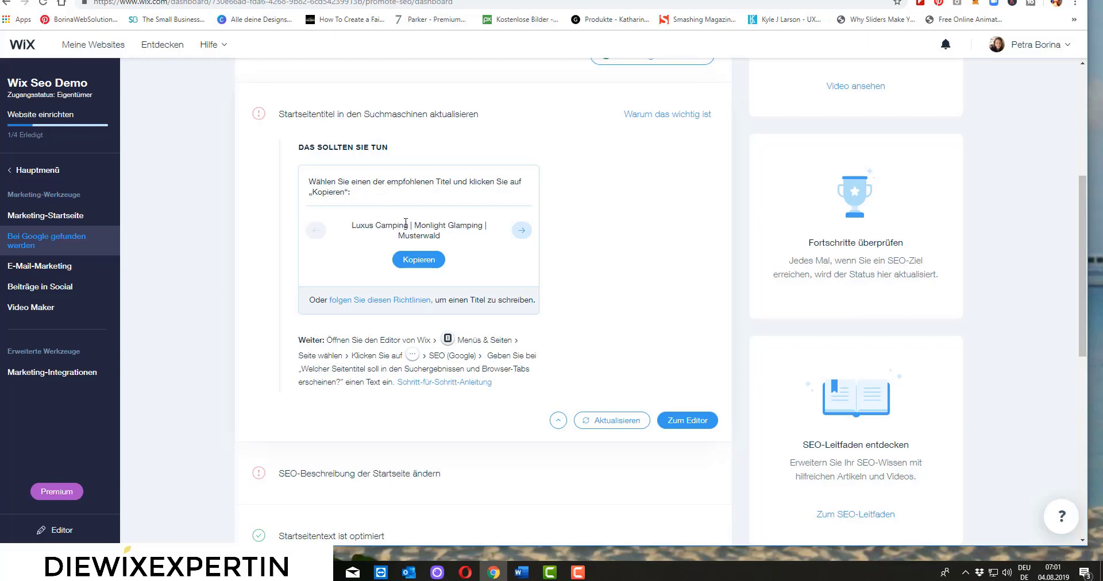
click(412, 266)
Open the site editor and paste the copied title as the HOME page's title for search results and browser tabs.
click(689, 424)
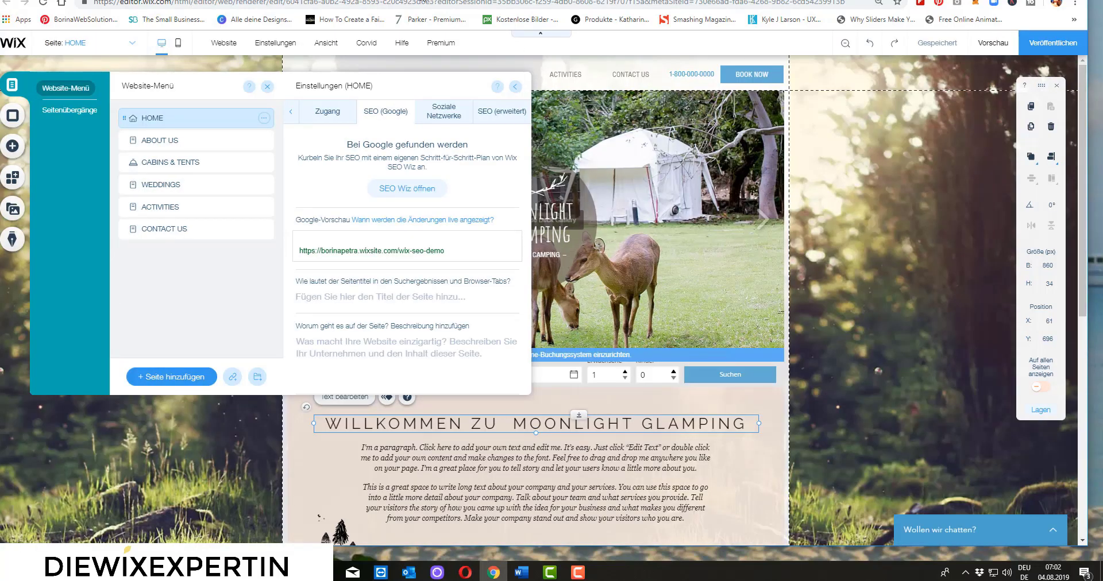
click(308, 299)
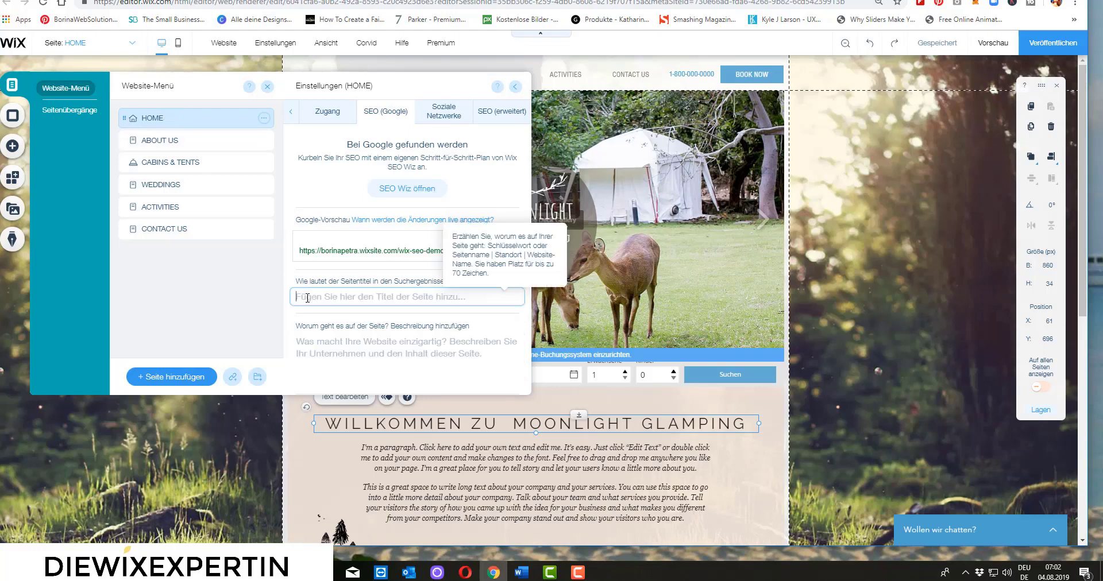
right_click(308, 298)
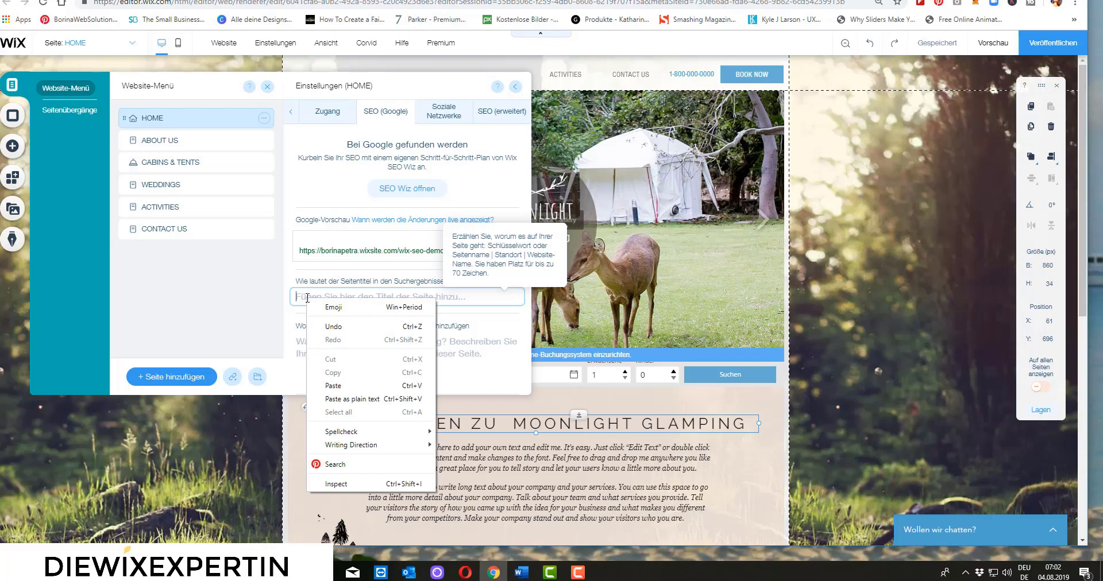
click(336, 386)
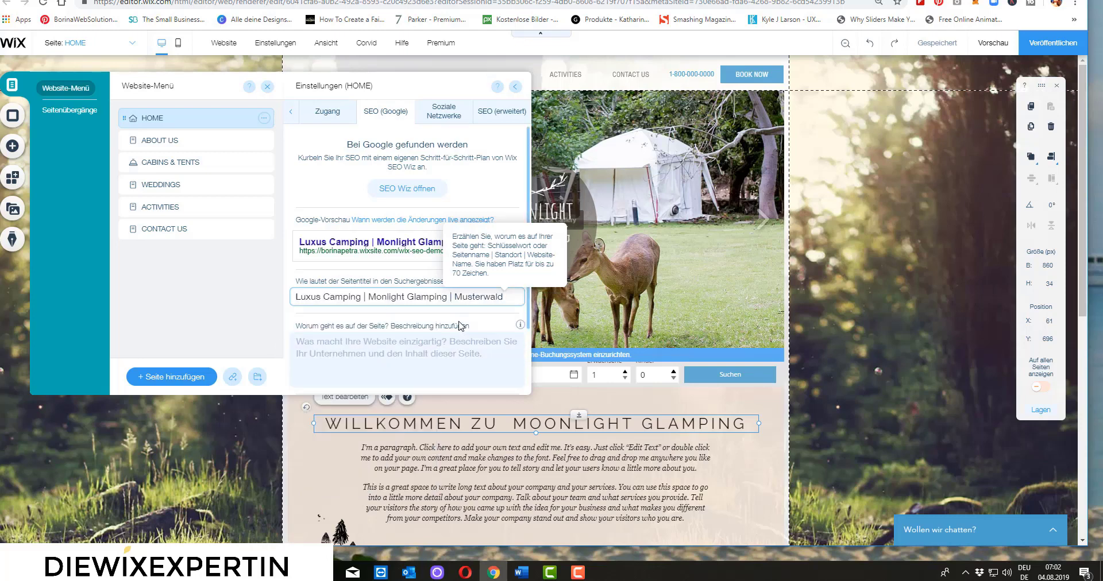
click(364, 358)
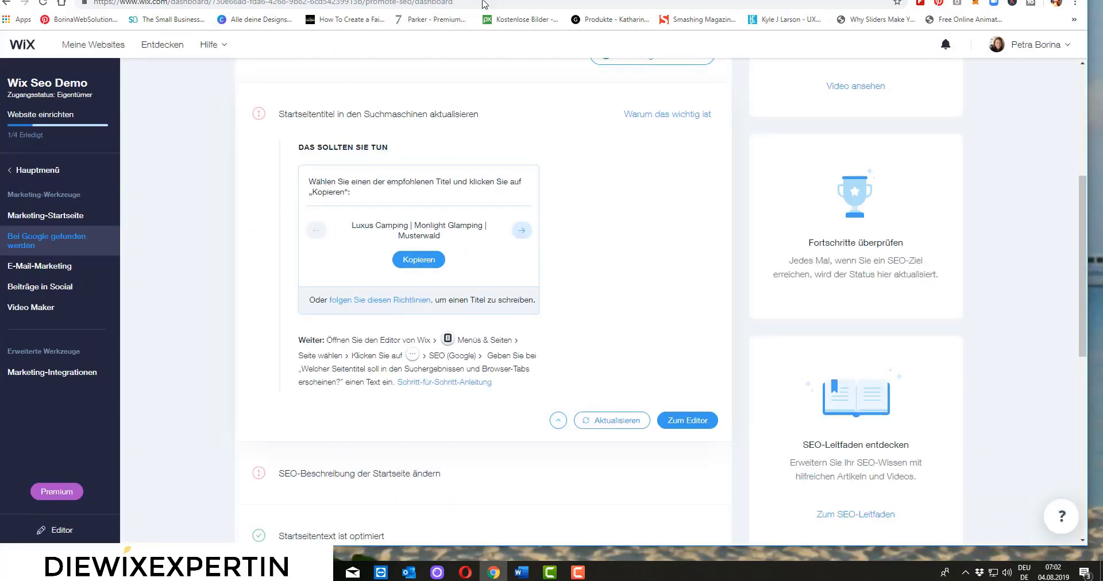
Try to refresh the status of the homepage title task in the SEO checklist.
click(610, 421)
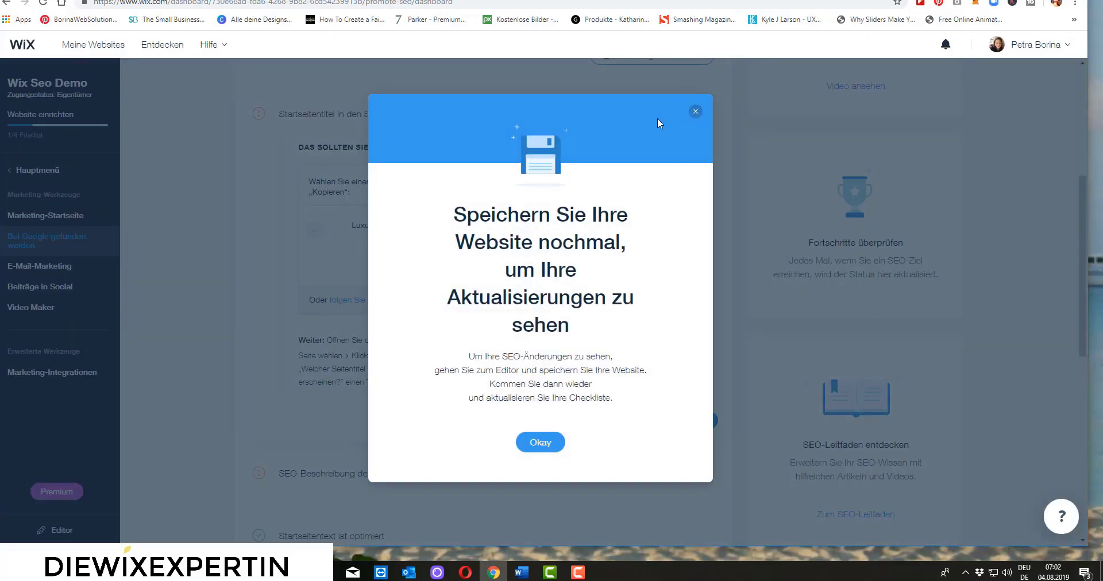
click(697, 112)
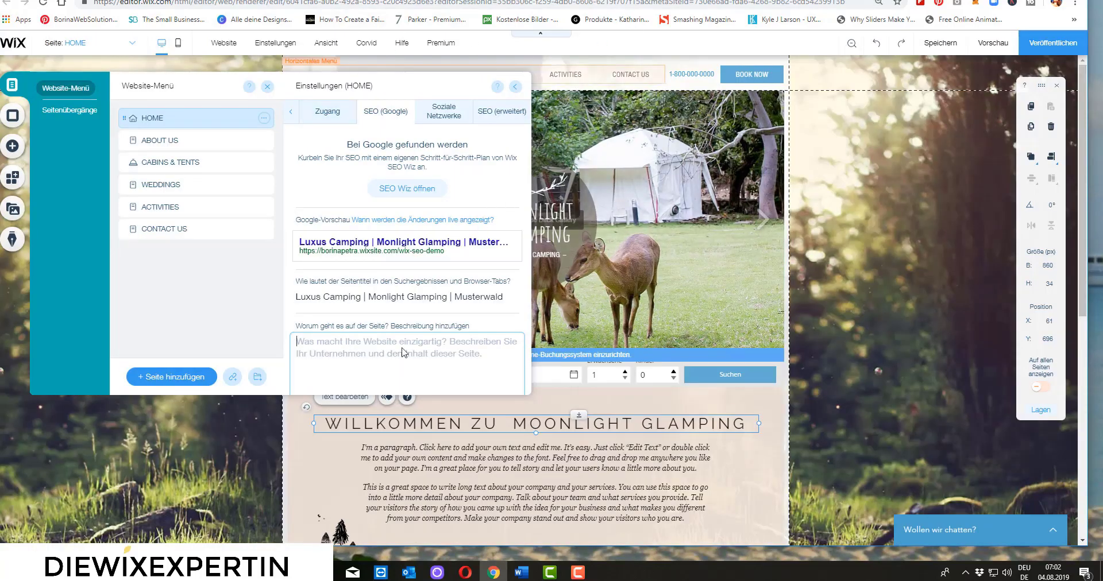
key(alt+Left)
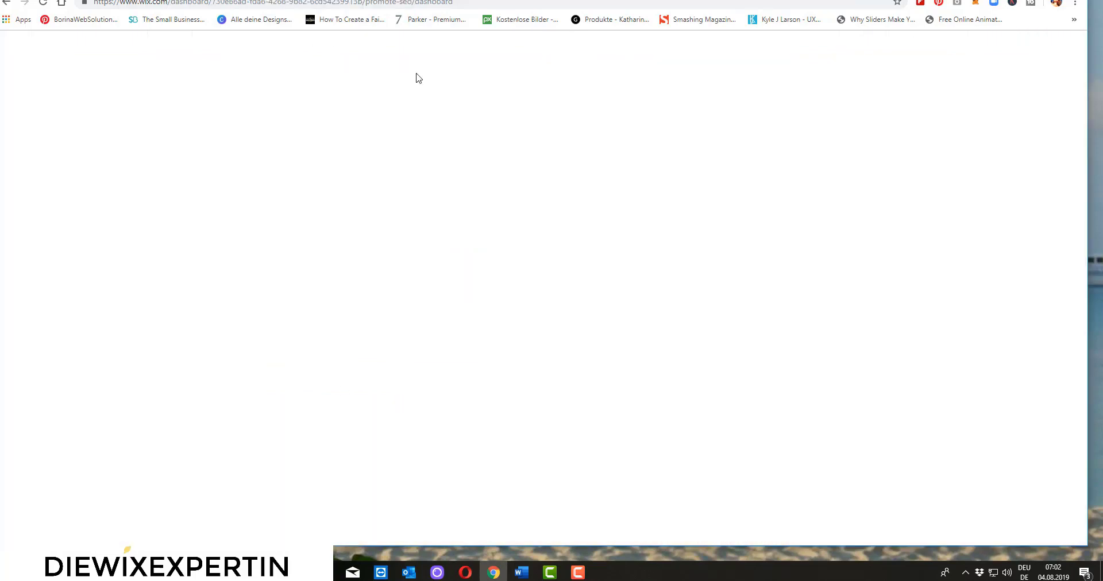
Expand the homepage SEO description task and examine its requirements for keywords, business name and length of 50 to 320 characters.
scroll(497, 421, down, 2)
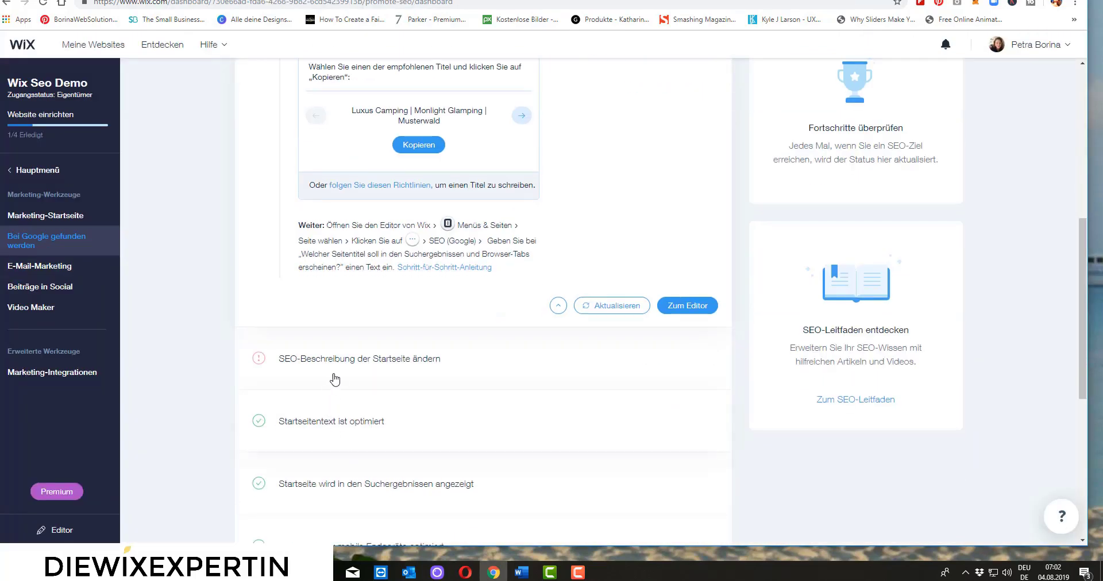
click(337, 366)
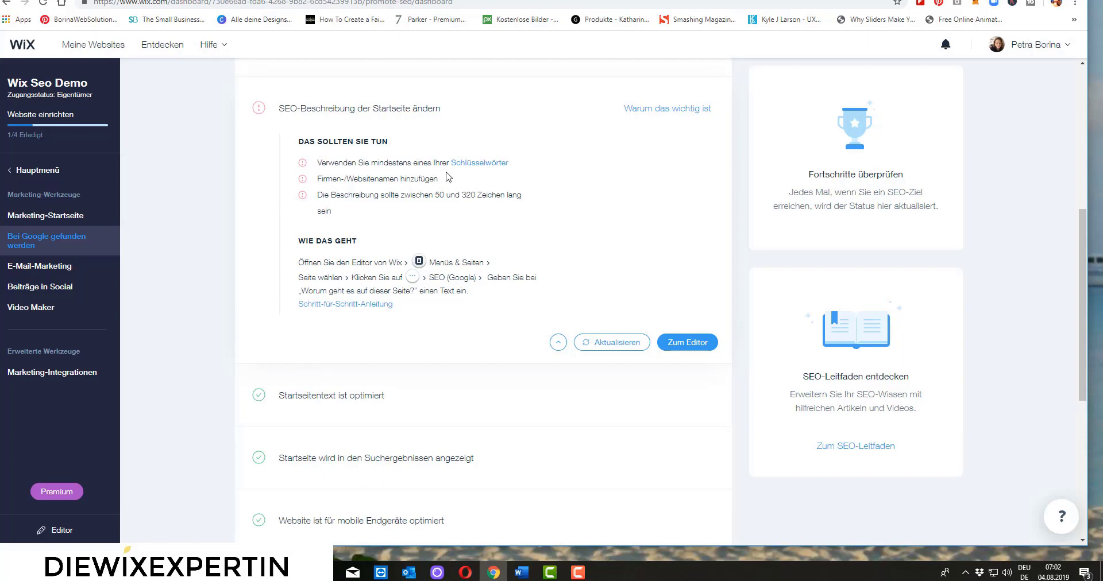
mouse_move(486, 166)
drag(435, 196, 477, 194)
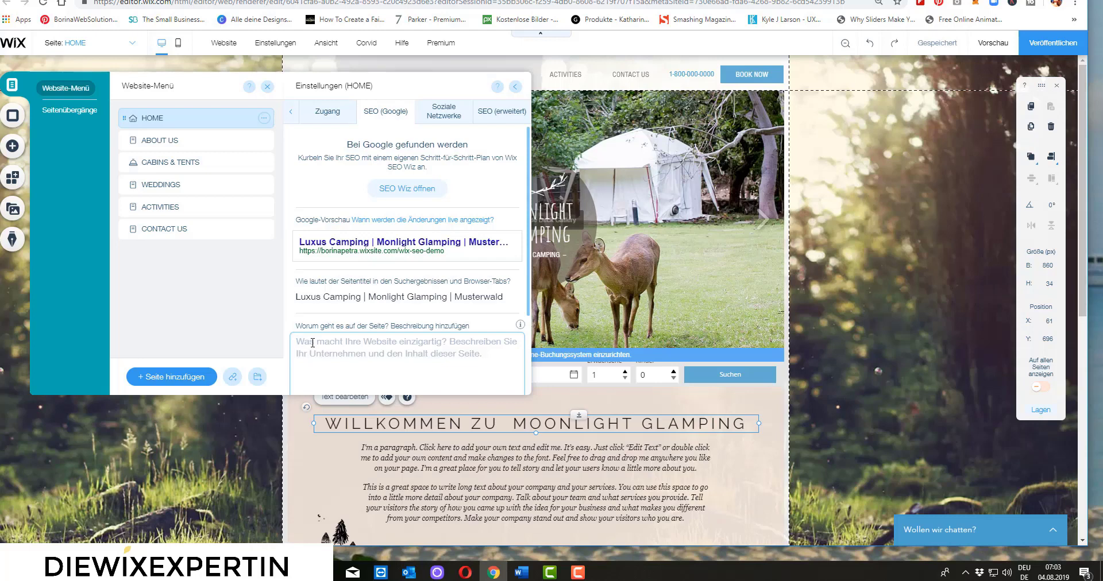
Enter "Suchen Sie einen perfekten Campingplatz für ihre" as the HOME page's search description in the site editor.
text(Suchen S)
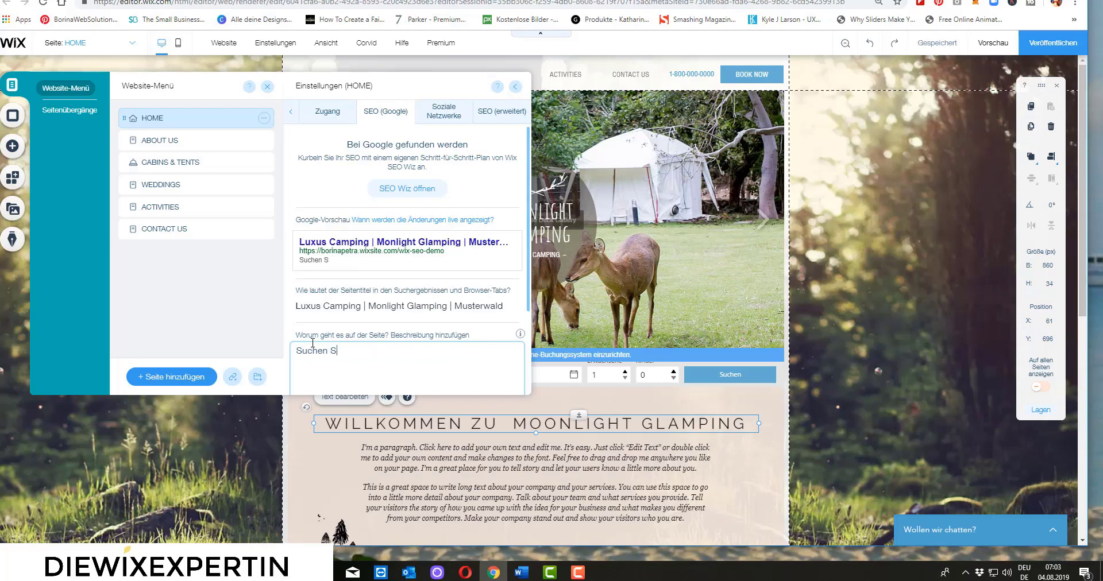
text(ie einen perfekten C)
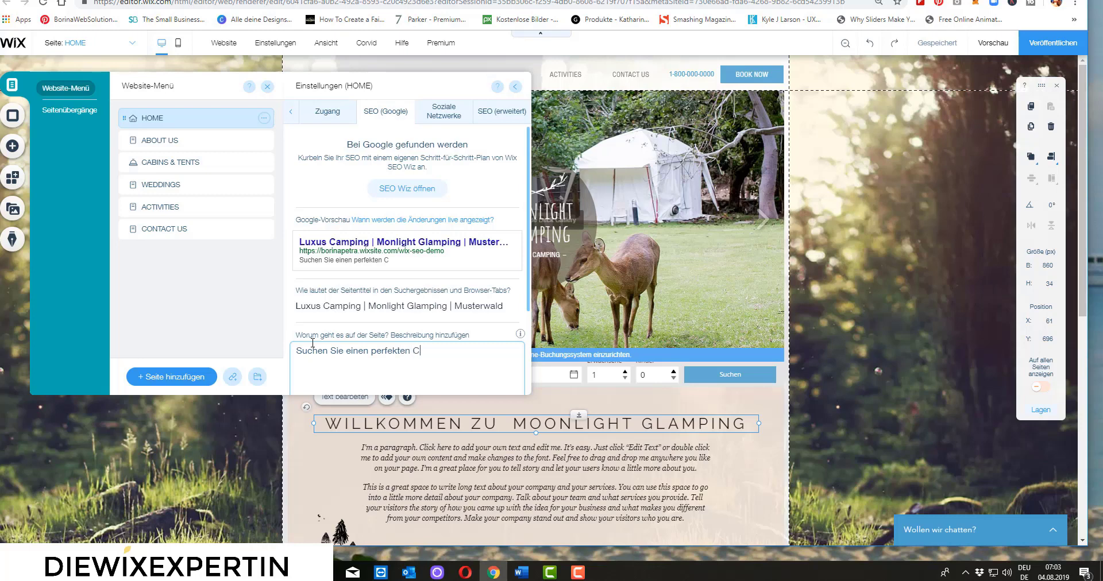
text(ampingplatz für ihre)
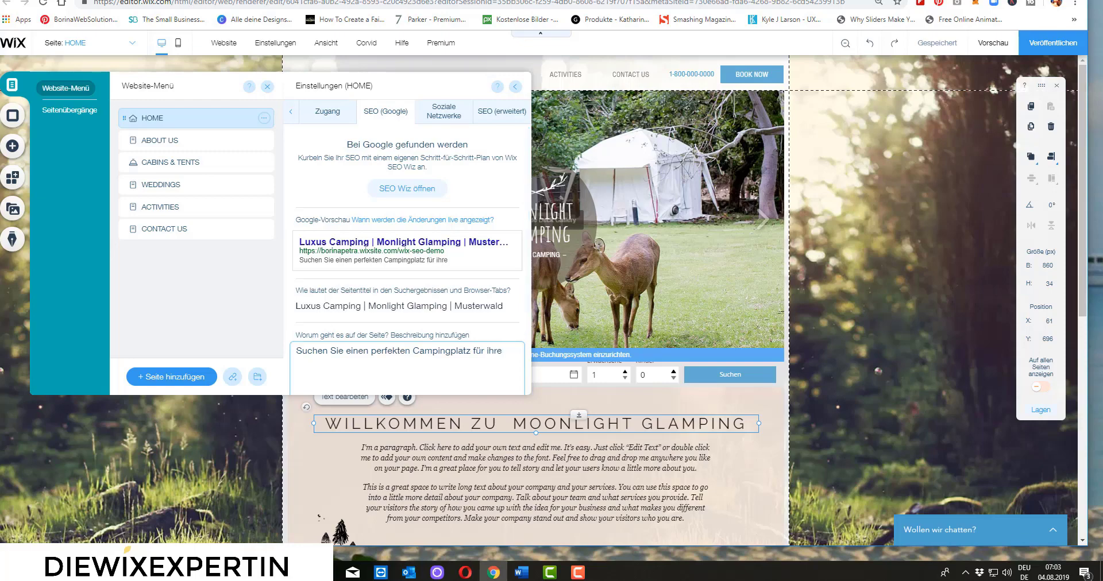
Check the SEO plan's keywords and replace "für ihre" in the description with "an einem idylischen ferienort ? ann ist Moonlight Glamping genau richtig für".
key(ctrl+Tab)
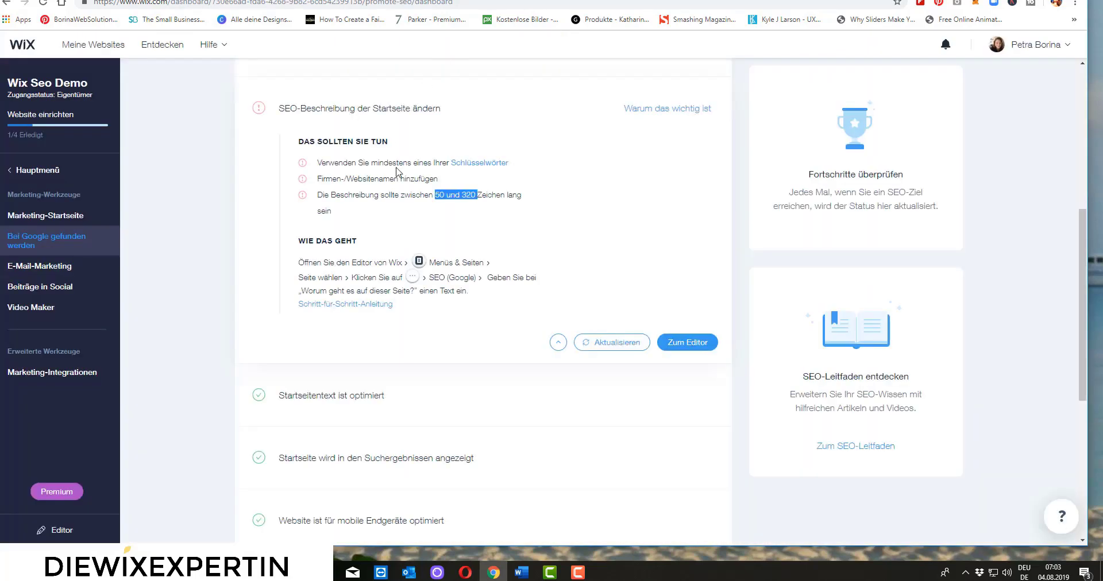
scroll(414, 170, up, 6)
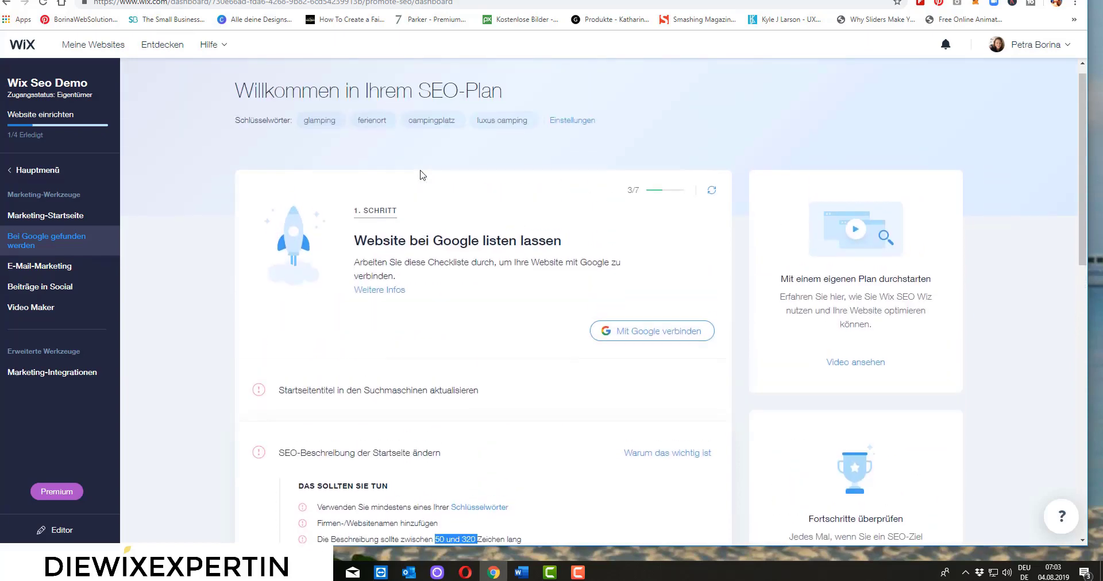
scroll(413, 180, down, 7)
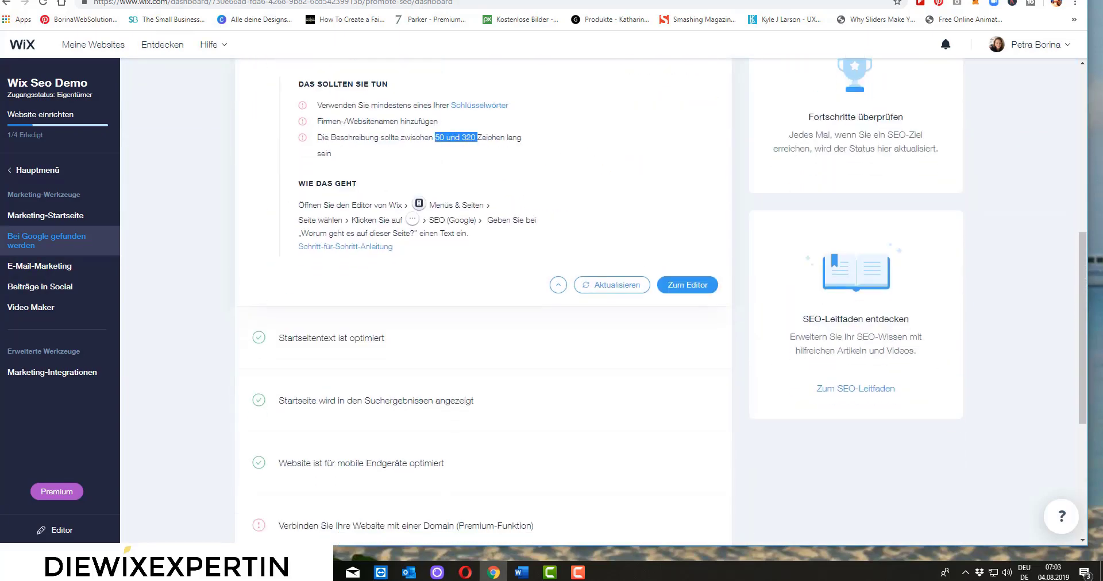
key(ctrl+Tab)
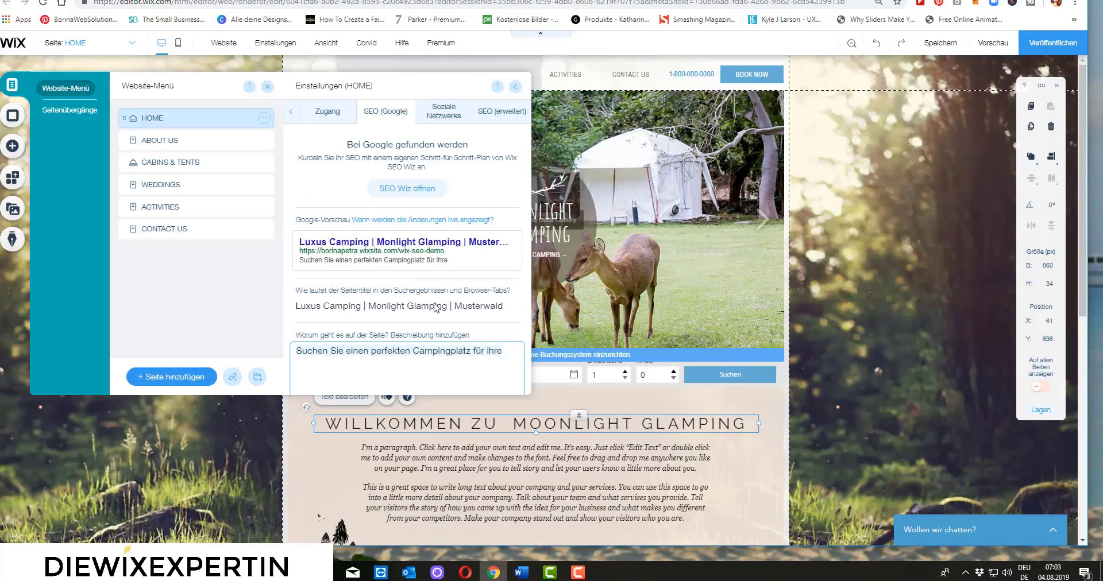
click(488, 352)
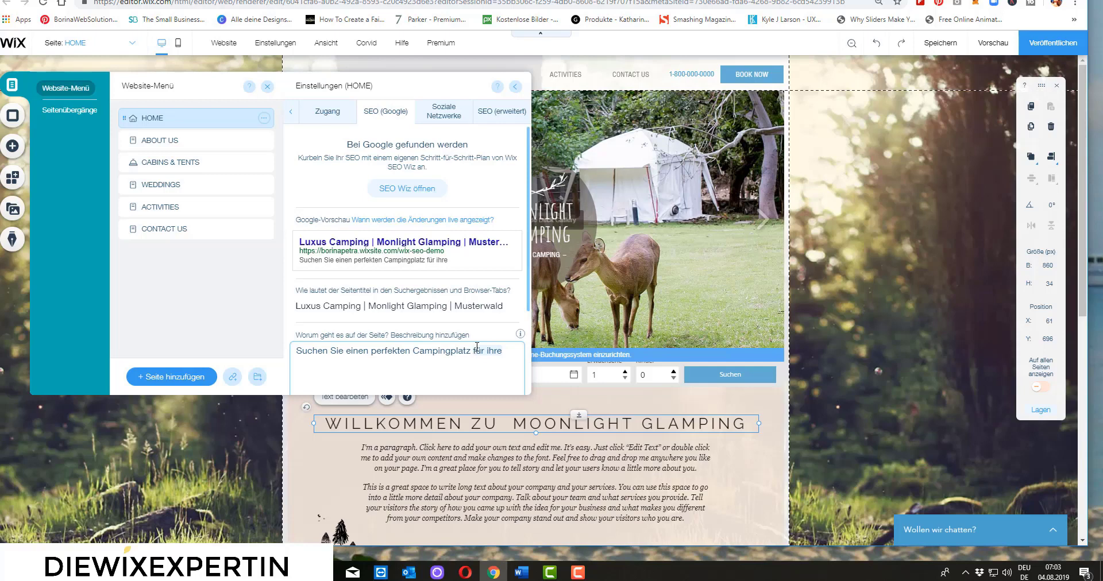
text(an einem idylische)
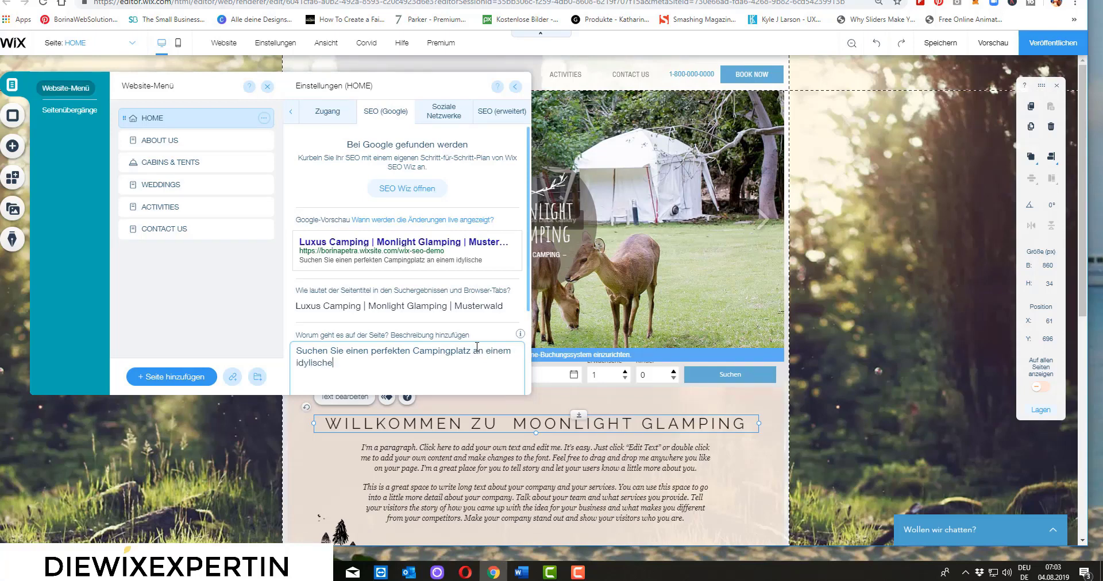
text(n ferienor)
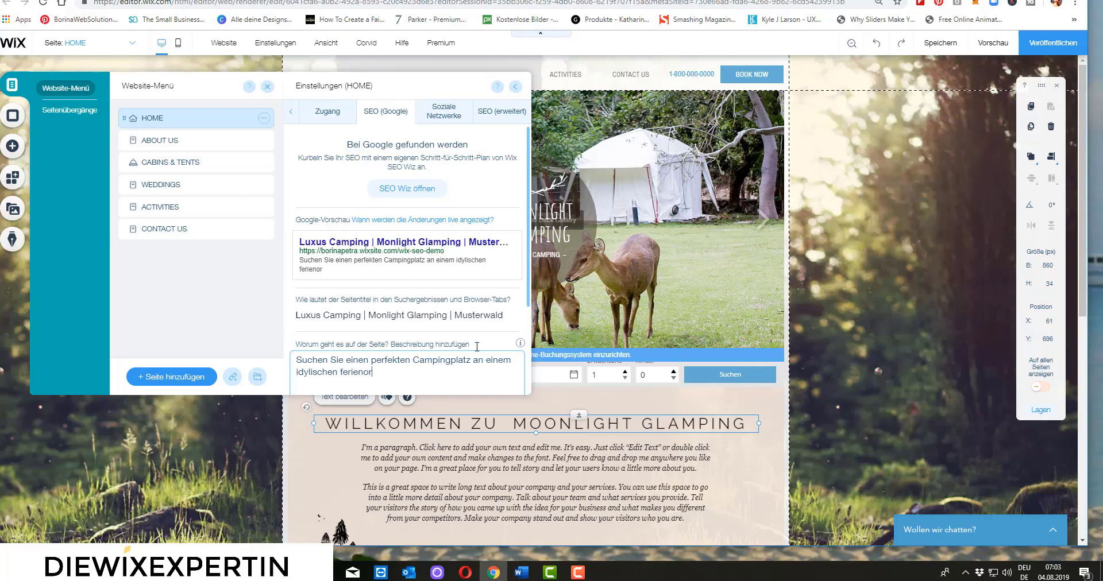
text(t ? ann ist Moonlight G)
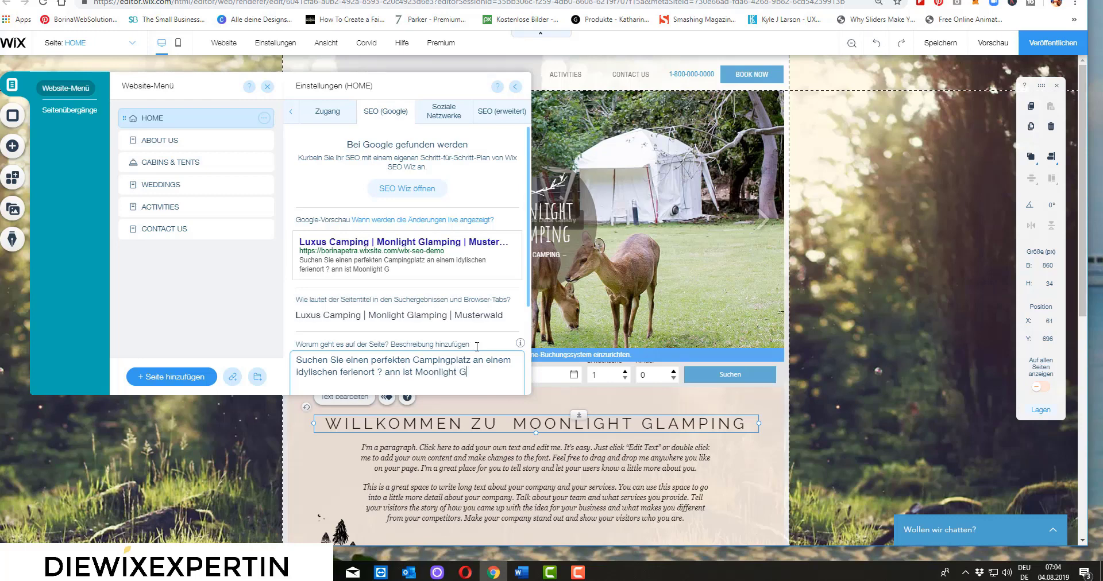
text(lamping genau ri)
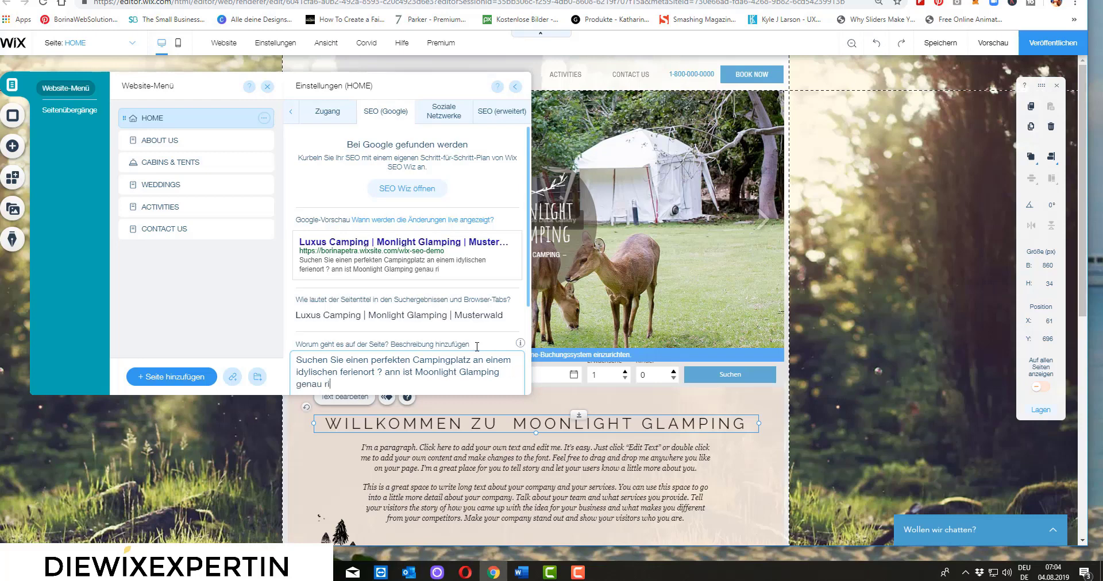
text(chtig für)
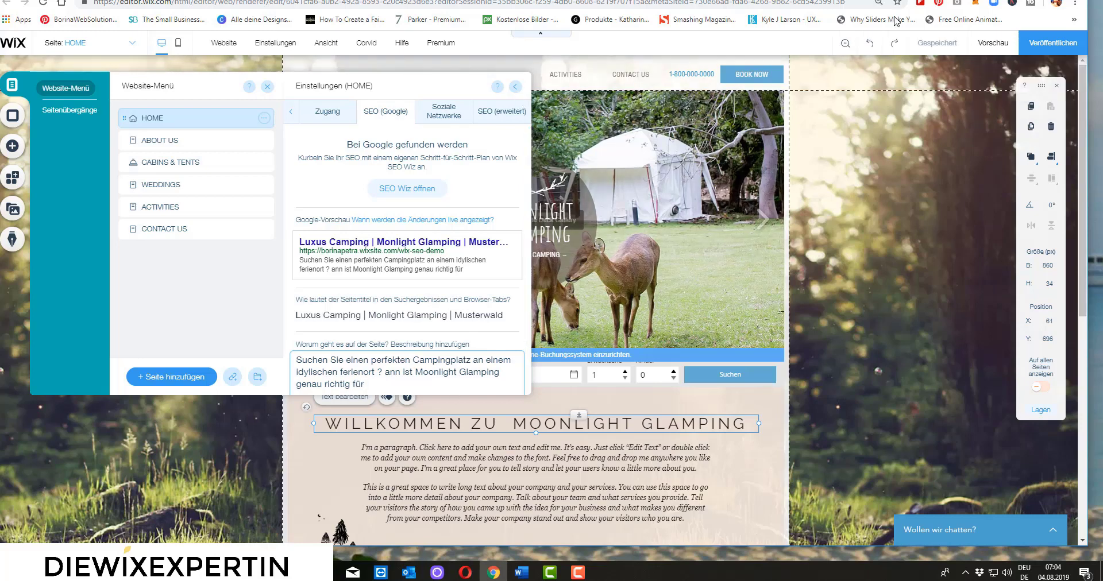
Save the website with the new HOME page description and close the save confirmation without publishing.
mouse_move(947, 46)
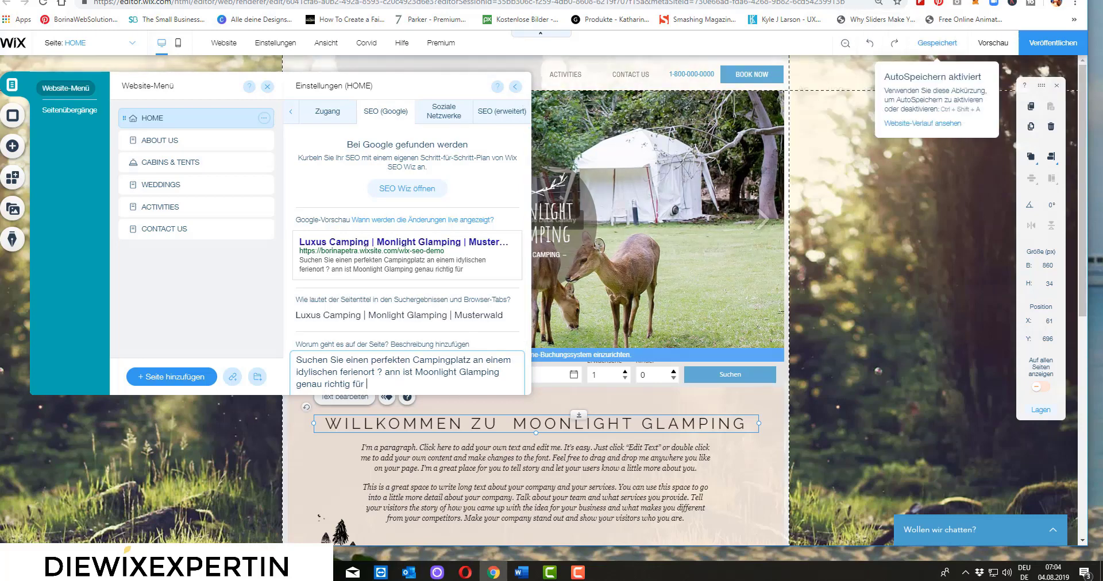
key(Tab)
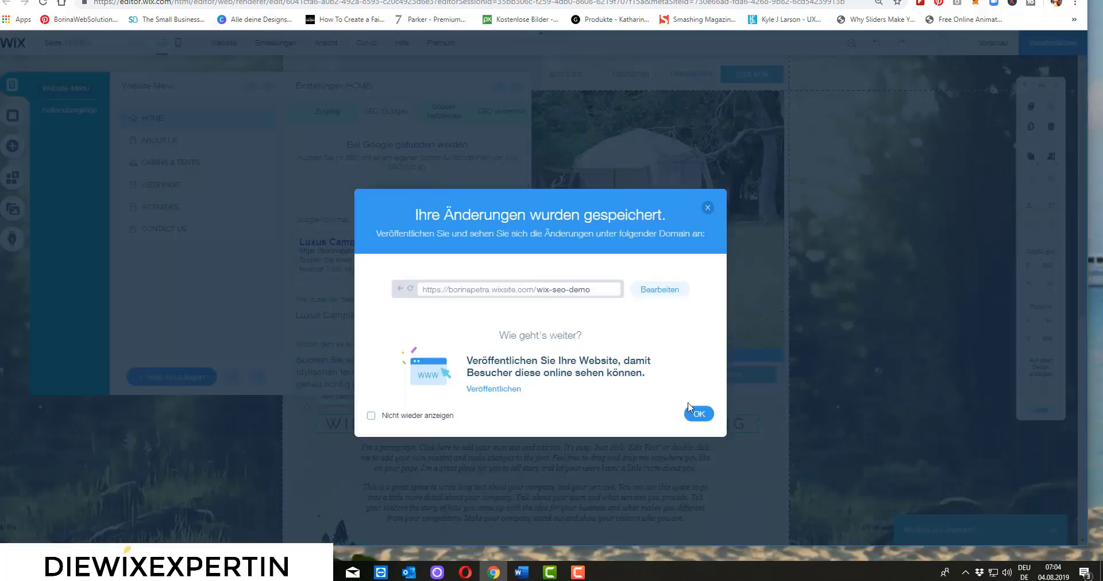
click(707, 414)
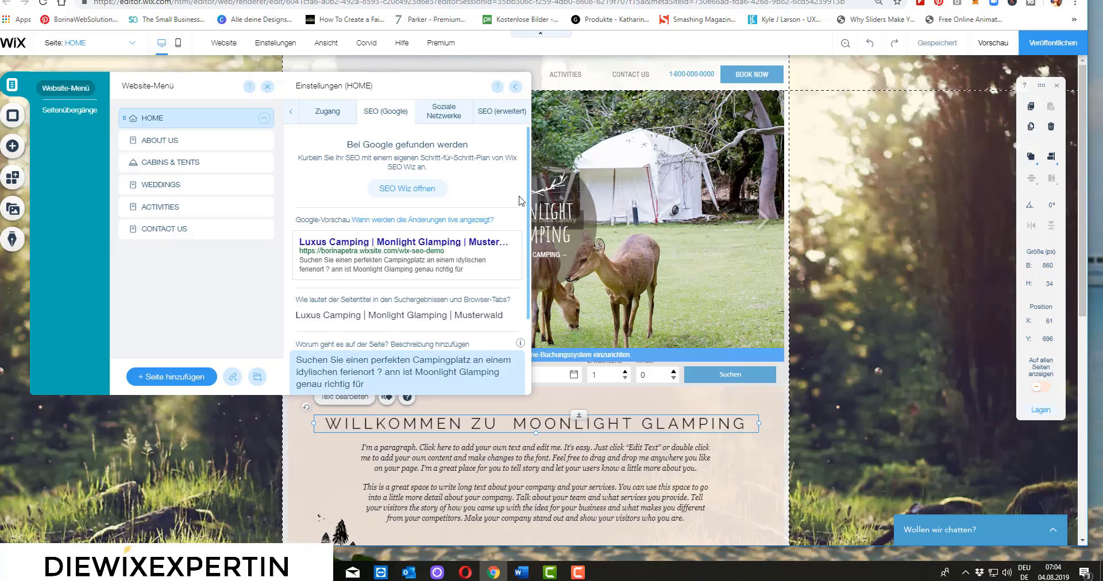
Return to the SEO Wiz plan and refresh the checklist from the homepage description task.
click(408, 188)
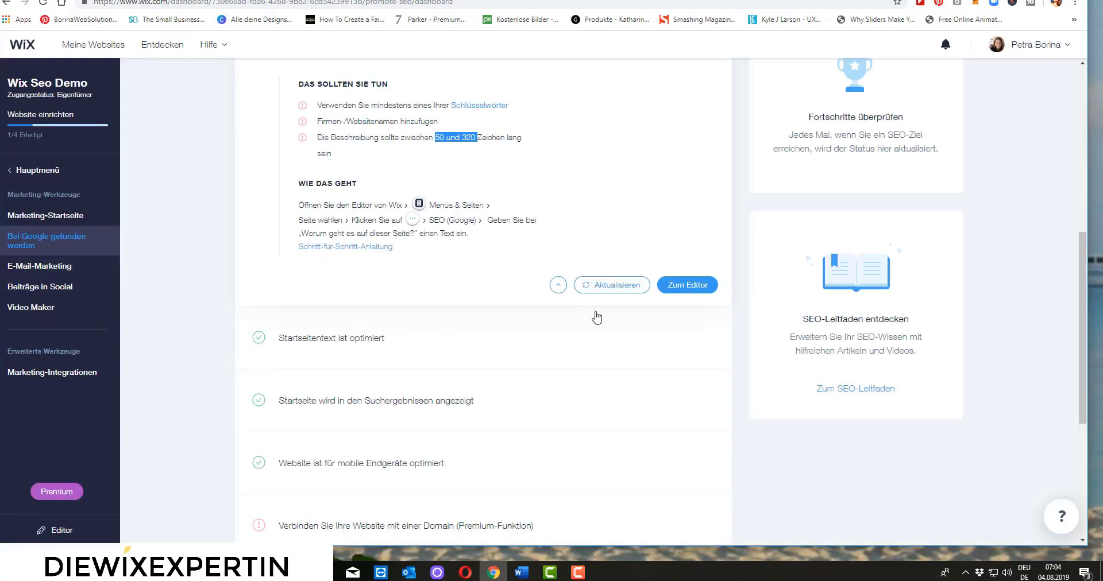
scroll(512, 320, up, 2)
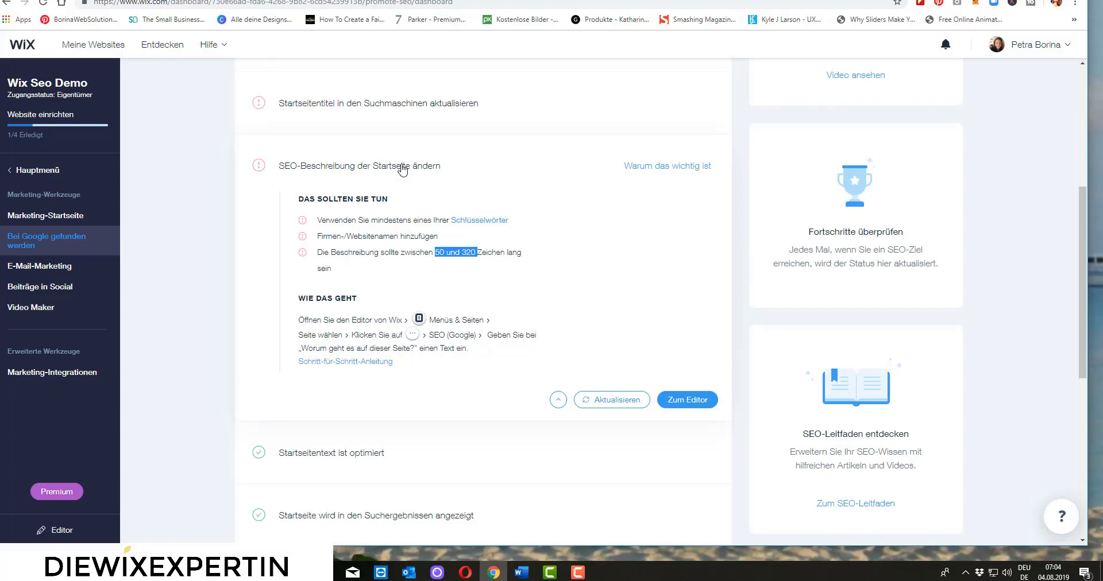
click(611, 402)
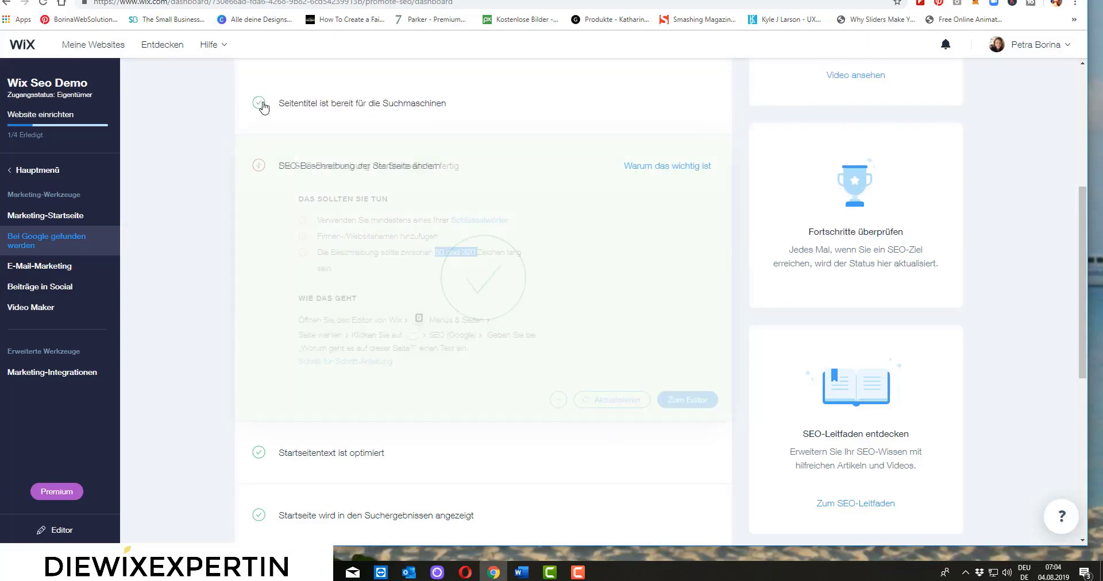
Review the refreshed checklist and expand the homepage SEO description task's details.
scroll(258, 213, up, 2)
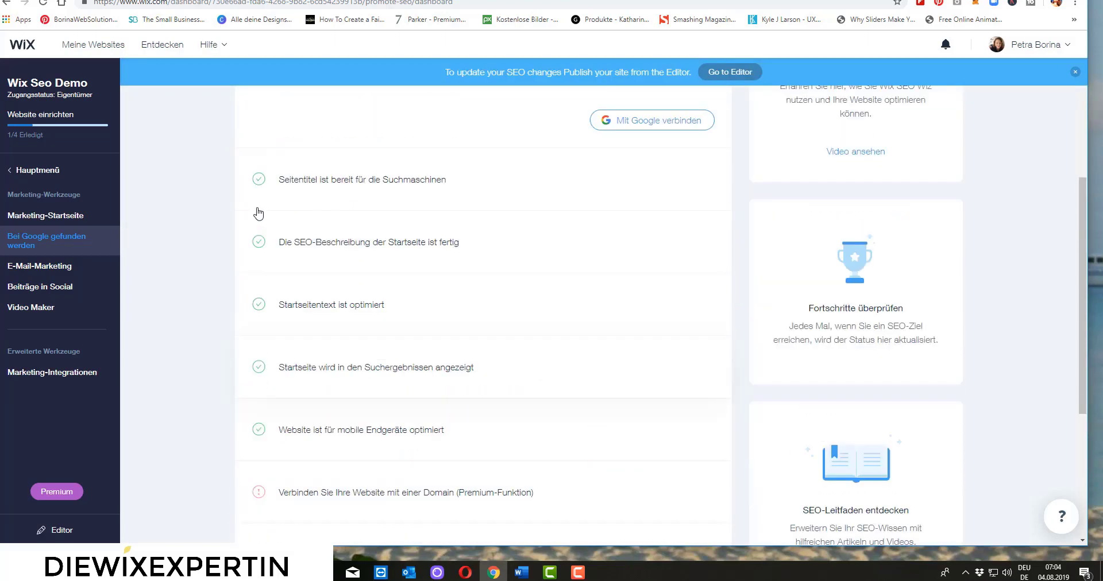
scroll(259, 214, up, 2)
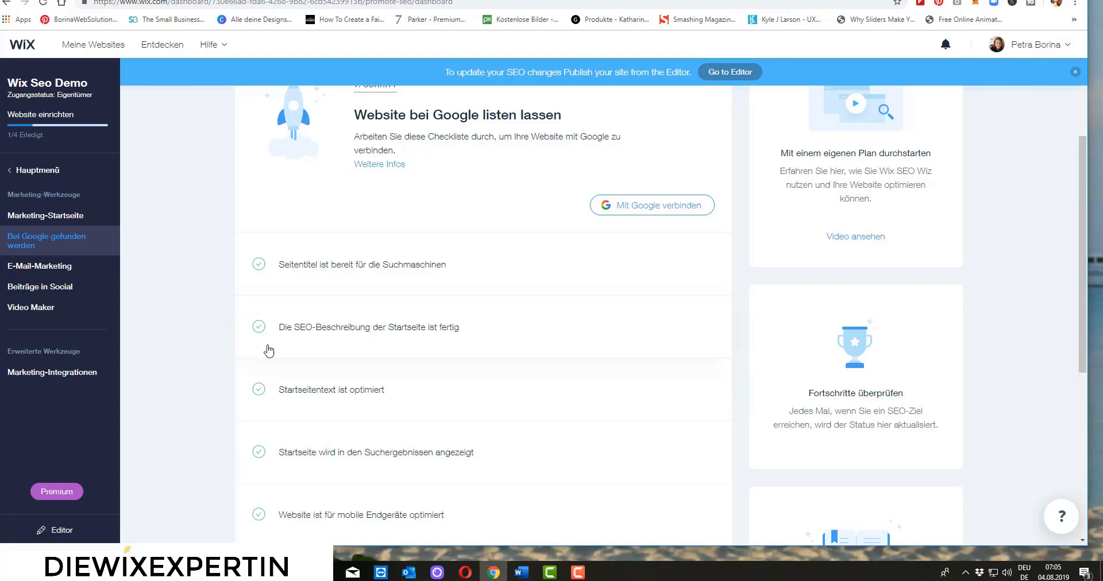
click(391, 352)
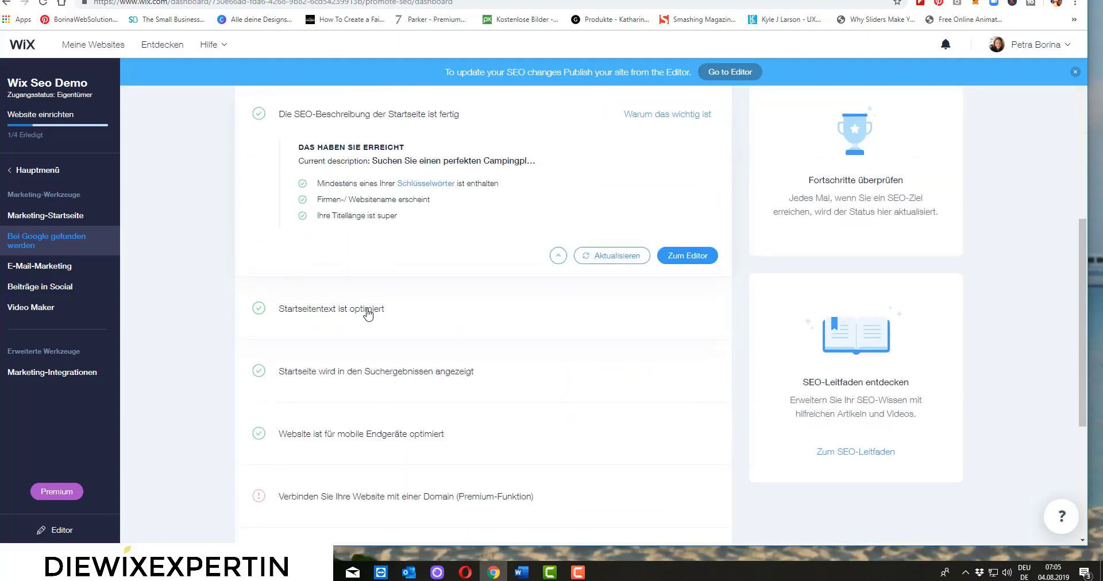
Examine the first stage's overall progress and its remaining tasks for connecting a domain and Google Search Console.
scroll(364, 313, down, 2)
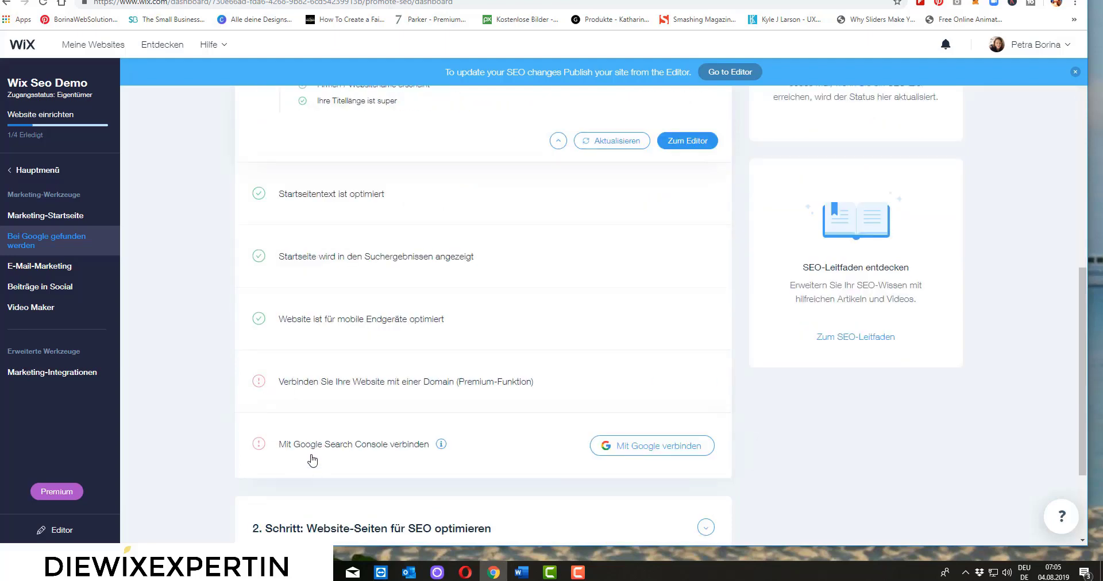
scroll(409, 377, down, 2)
scroll(410, 376, up, 3)
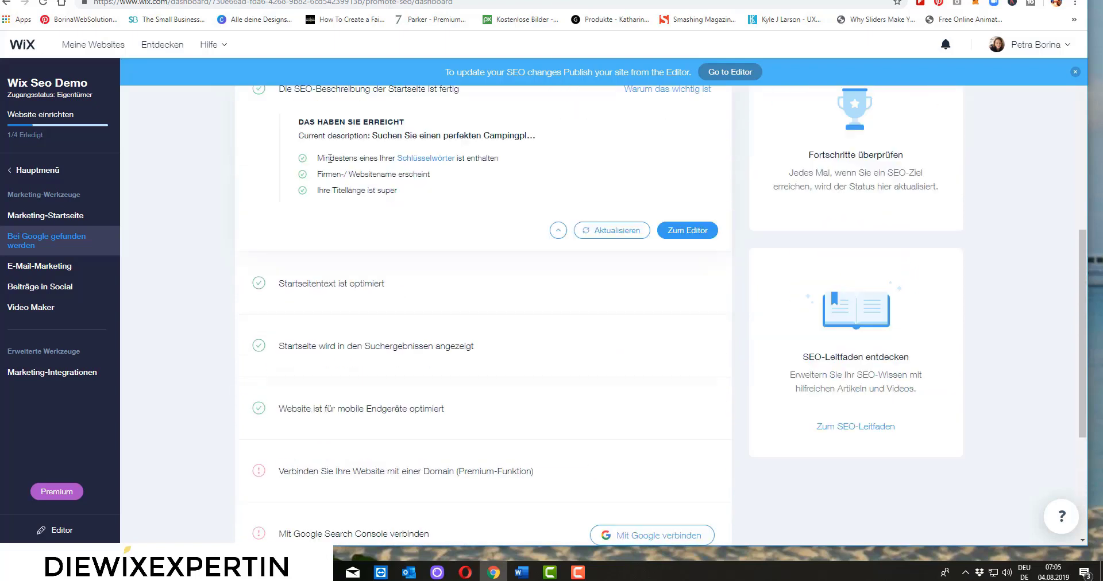
scroll(315, 474, down, 1)
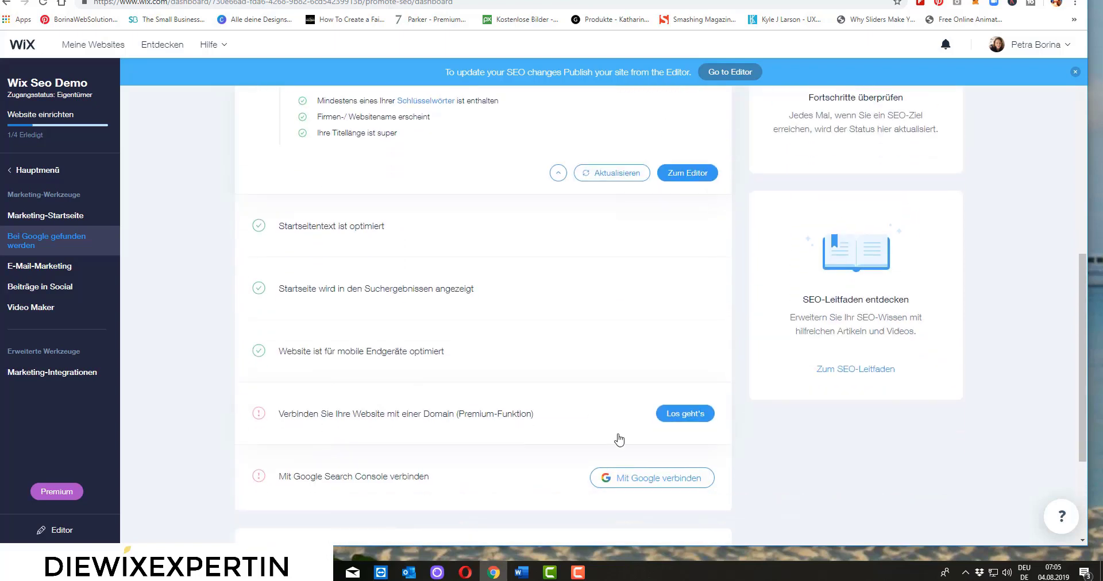
click(634, 488)
scroll(516, 421, up, 8)
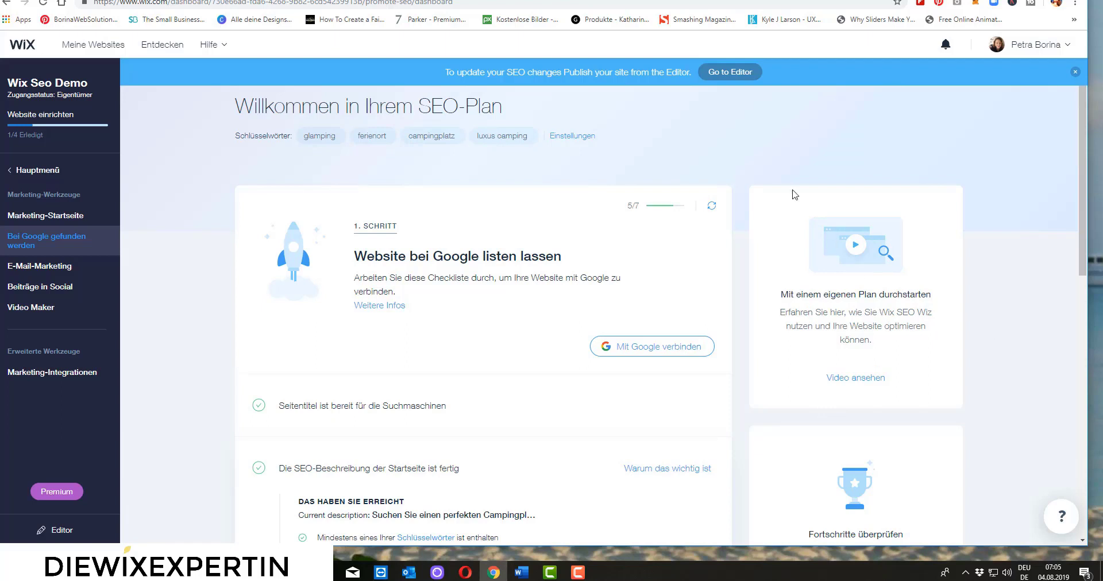
scroll(906, 346, down, 6)
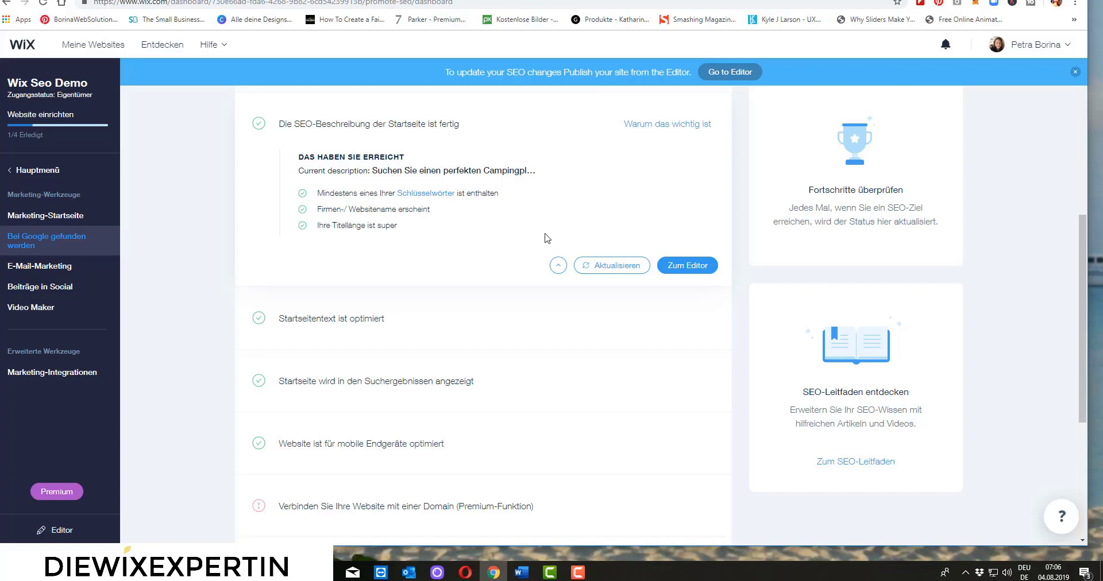
scroll(441, 310, up, 2)
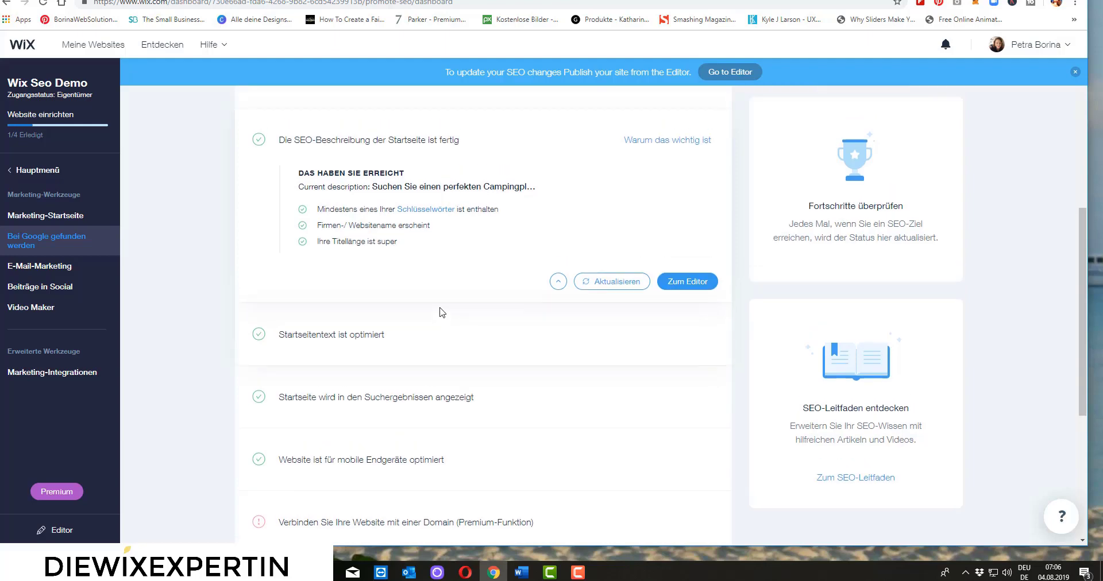
scroll(441, 299, down, 6)
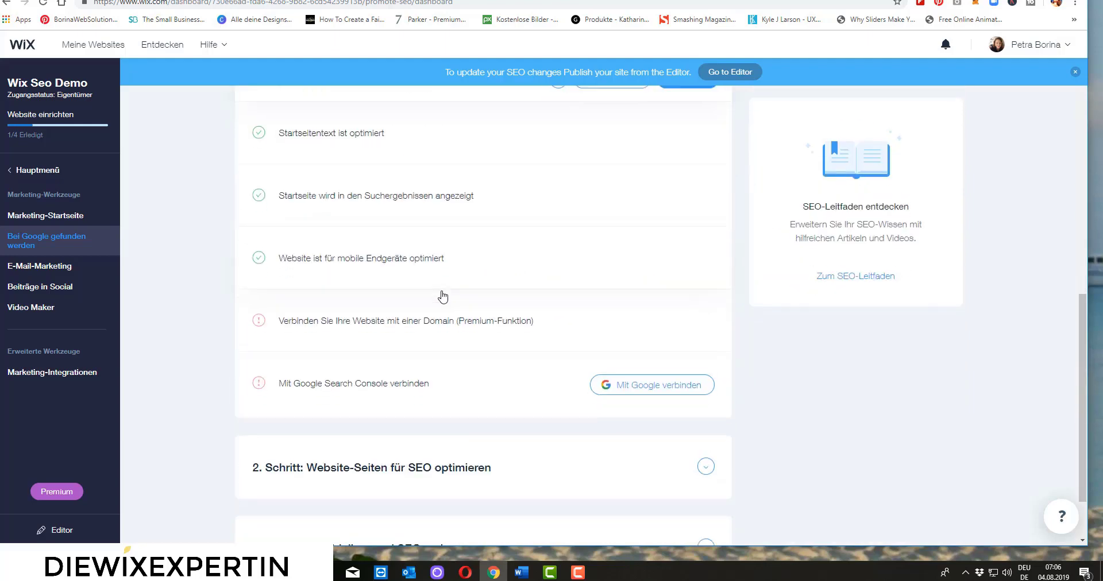
scroll(440, 294, up, 1)
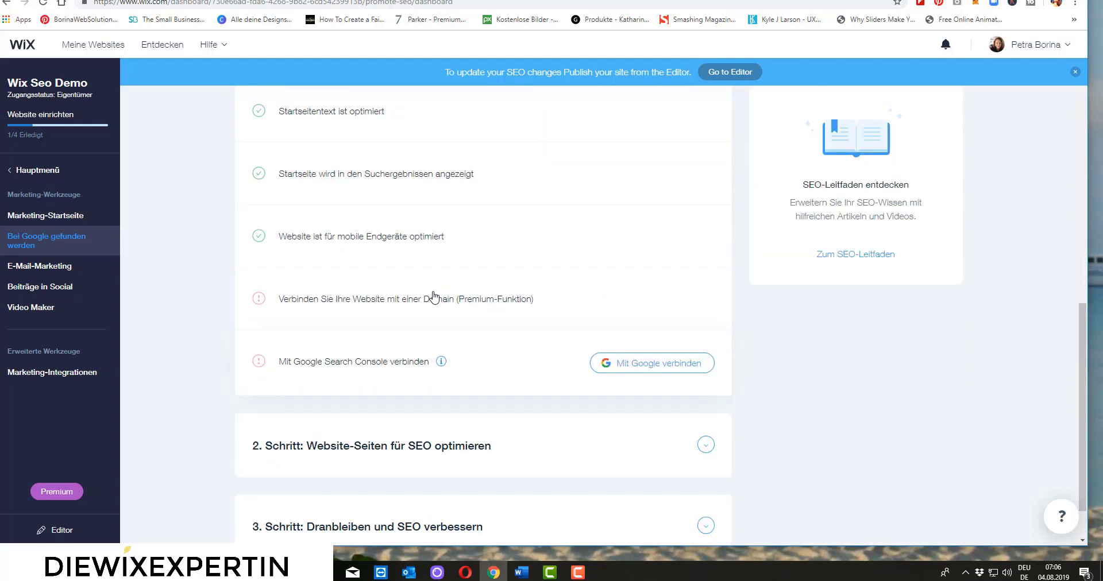